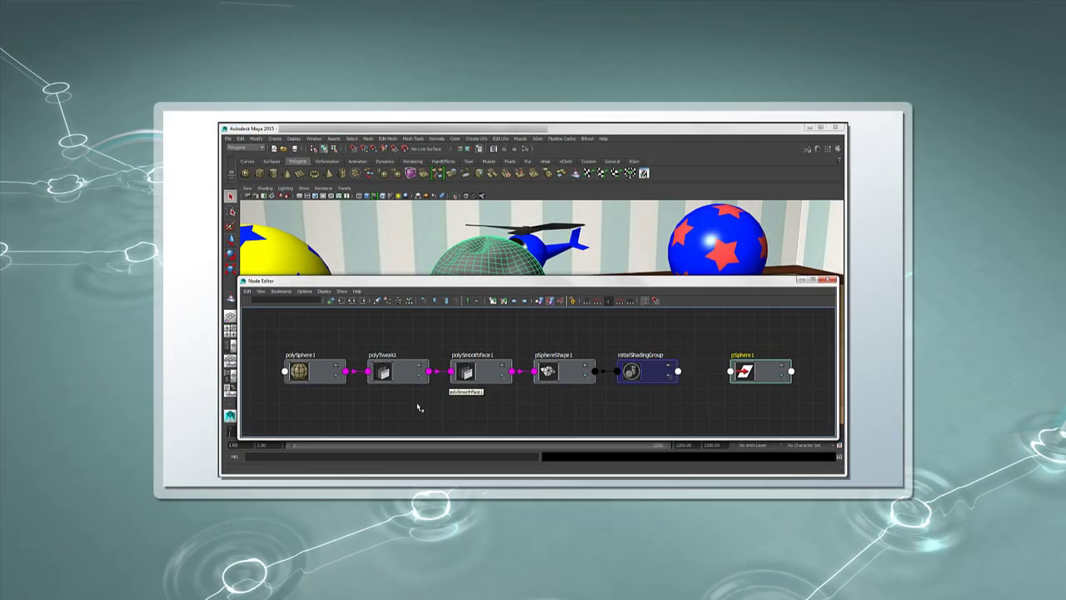
Open the Explorer and expand helicopter > body > Polygon Mesh to list its operators.
click(327, 377)
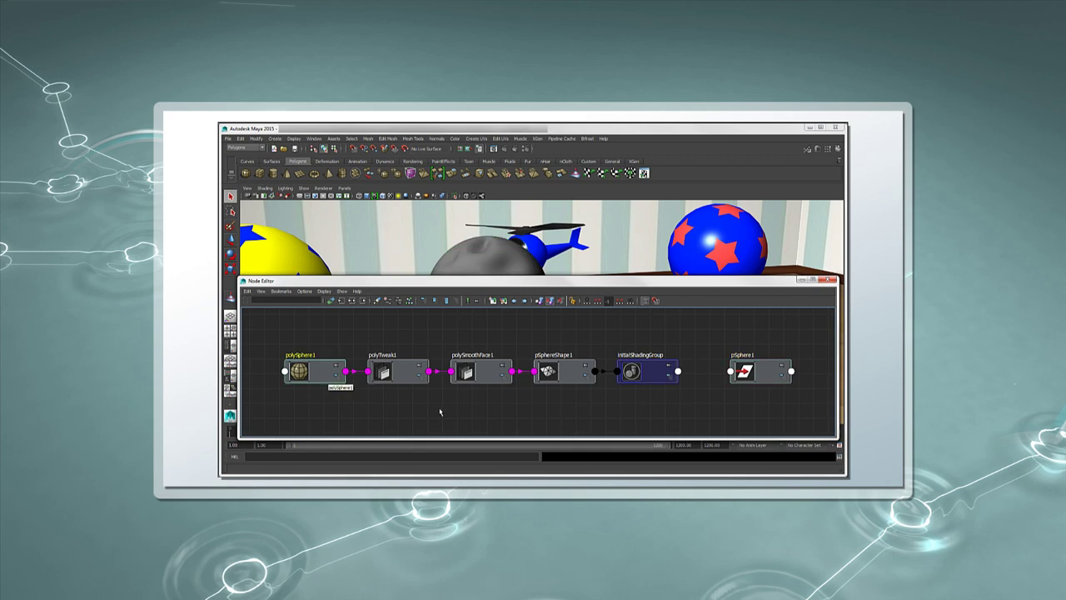
click(570, 377)
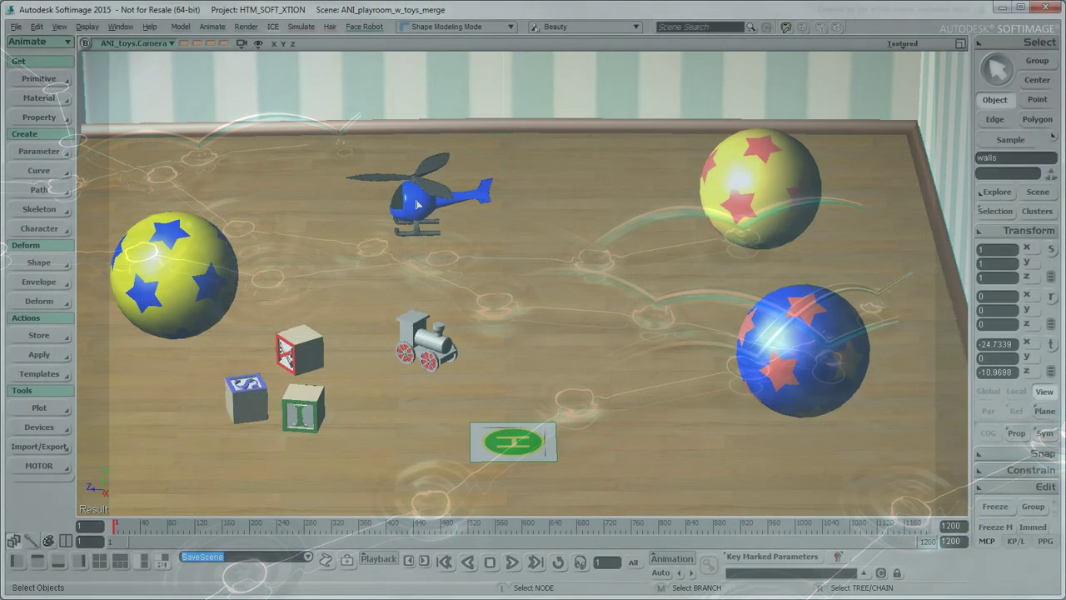
key(8)
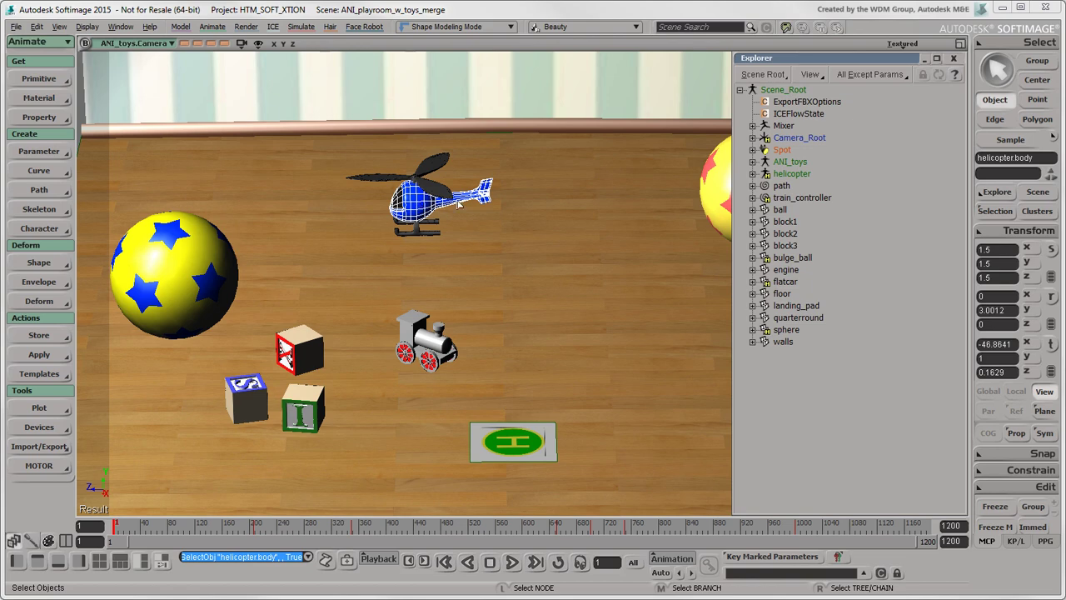
click(752, 173)
click(764, 246)
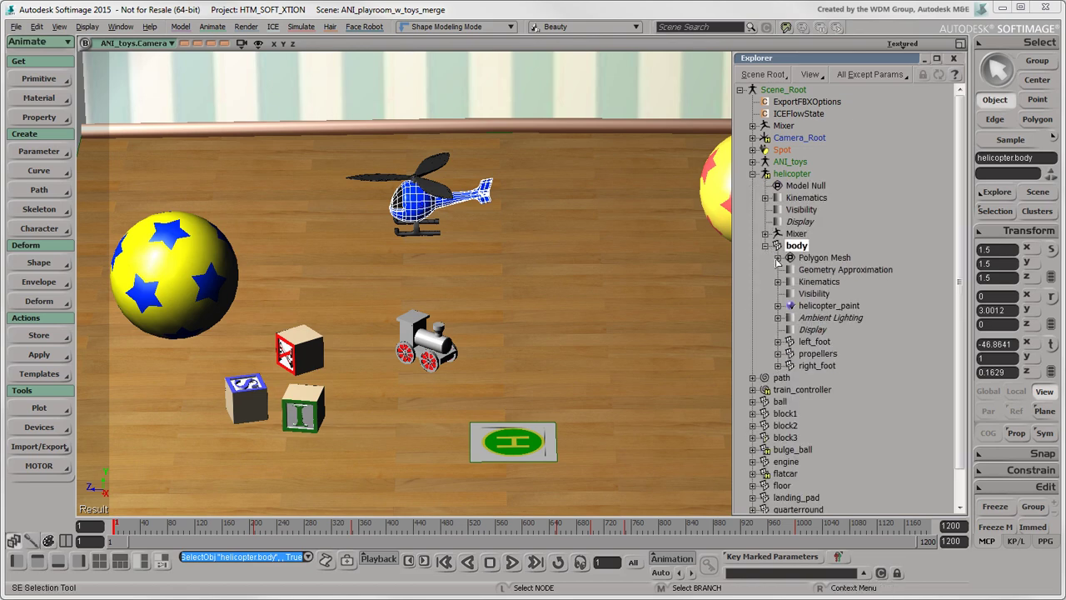
click(778, 258)
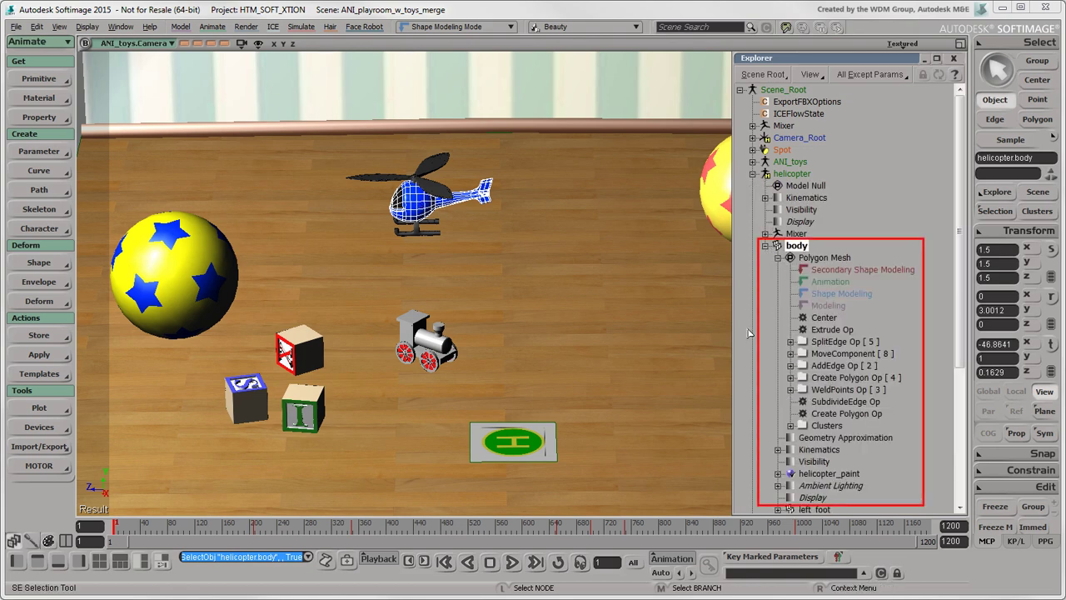
drag(958, 350, 956, 490)
Select the sphere, unhide it with H, and expand its Polygon Mesh stack.
click(786, 486)
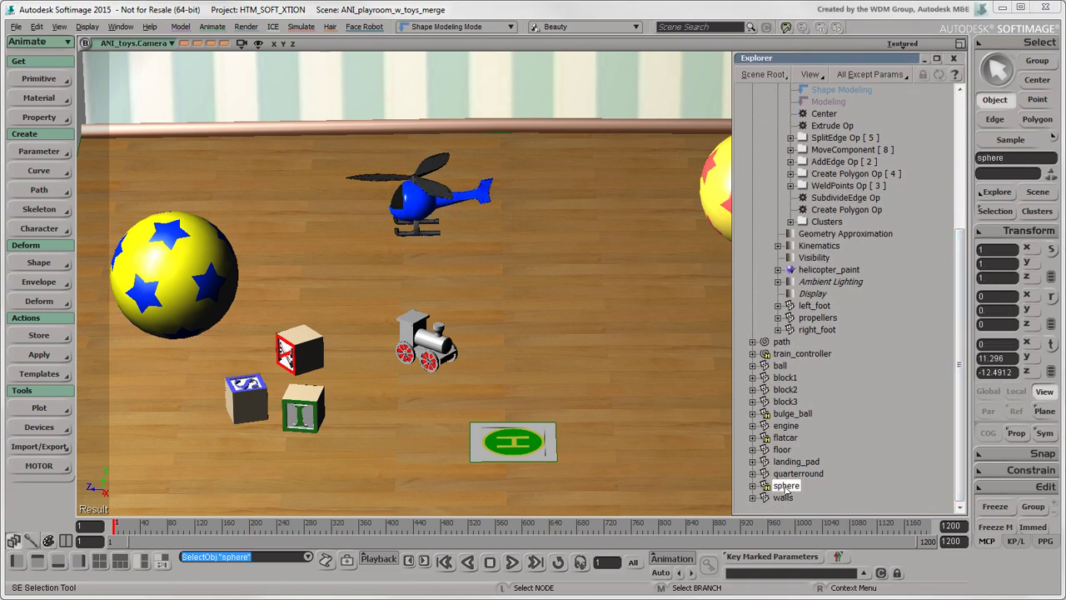
key(h)
click(753, 486)
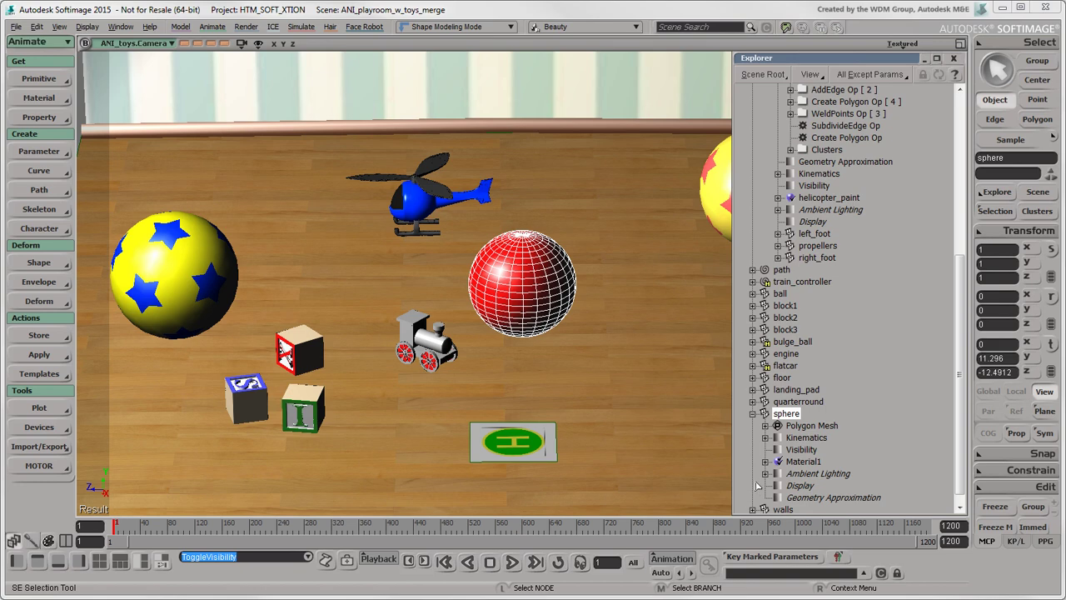
click(777, 438)
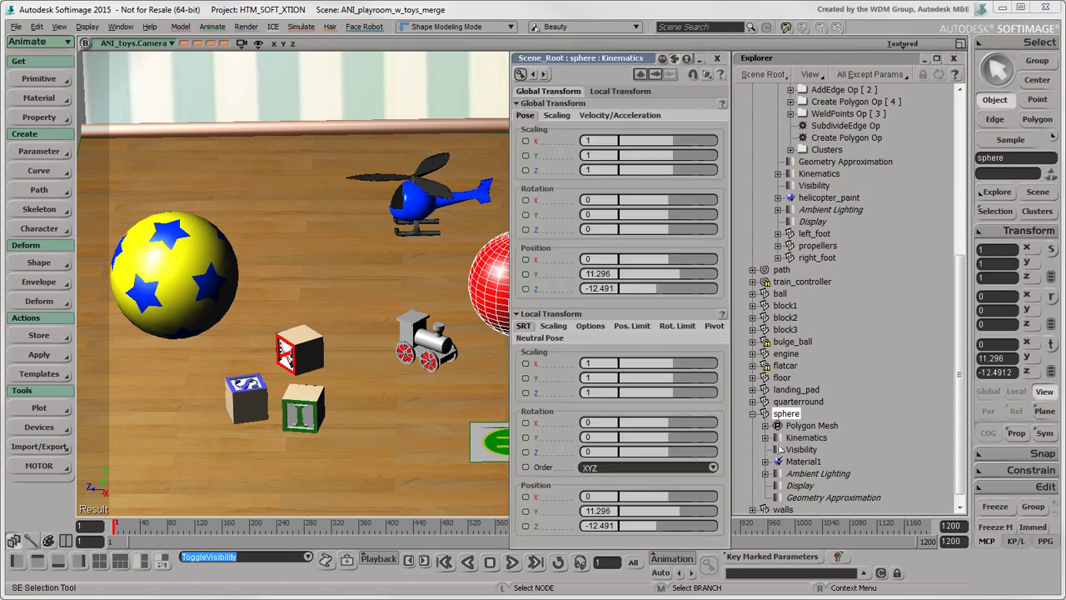
click(779, 450)
click(765, 425)
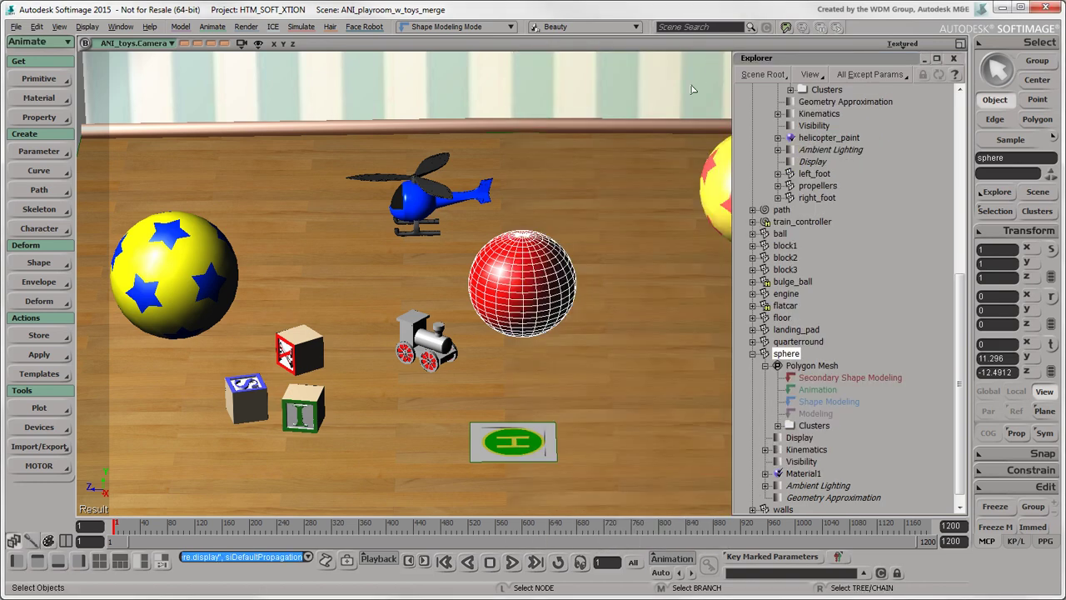
click(542, 287)
Frame the red sphere, apply a Bulge deformer, and lower its Amplitude to 0.4.
key(f)
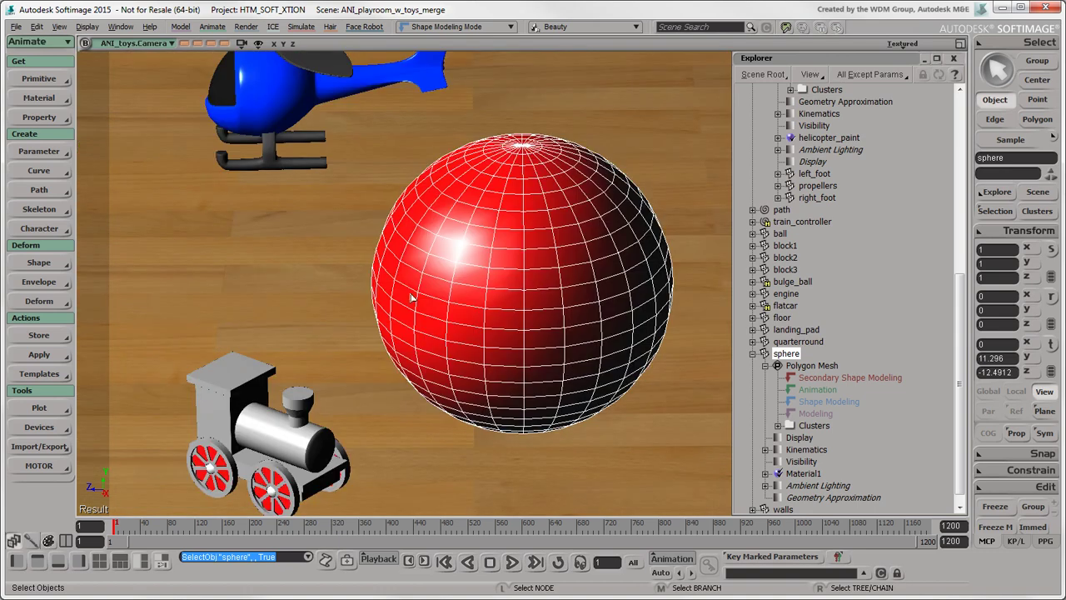
click(59, 301)
click(107, 390)
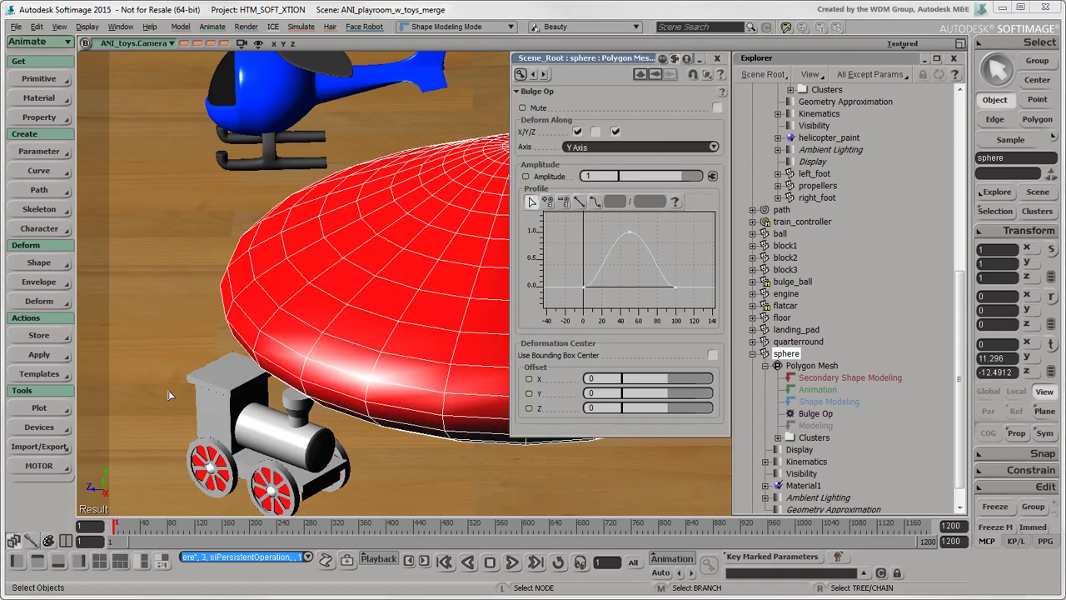
drag(607, 65, 835, 140)
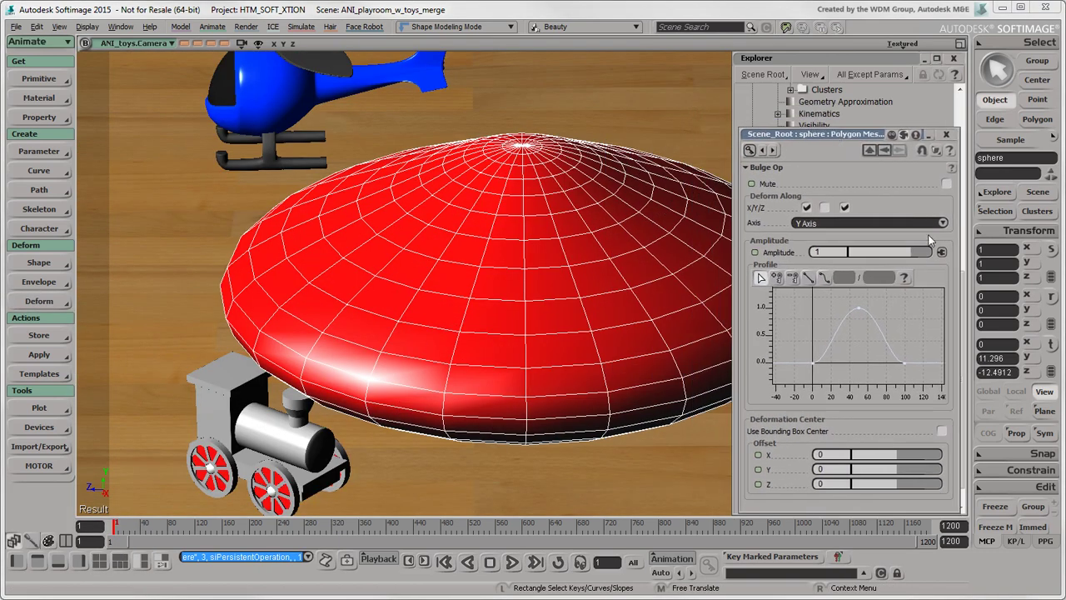
drag(914, 258, 897, 255)
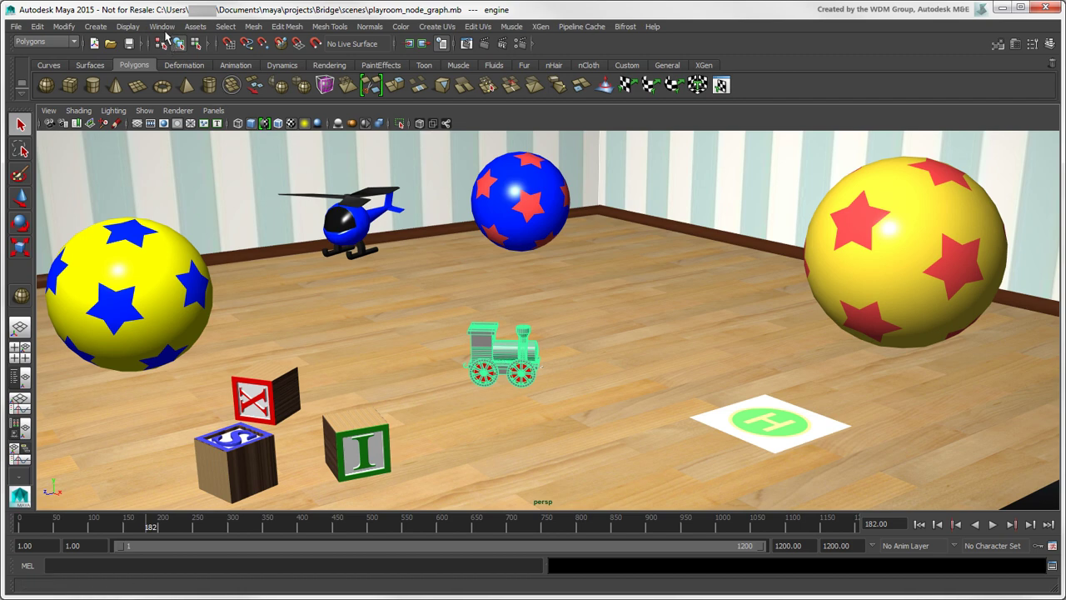
click(164, 29)
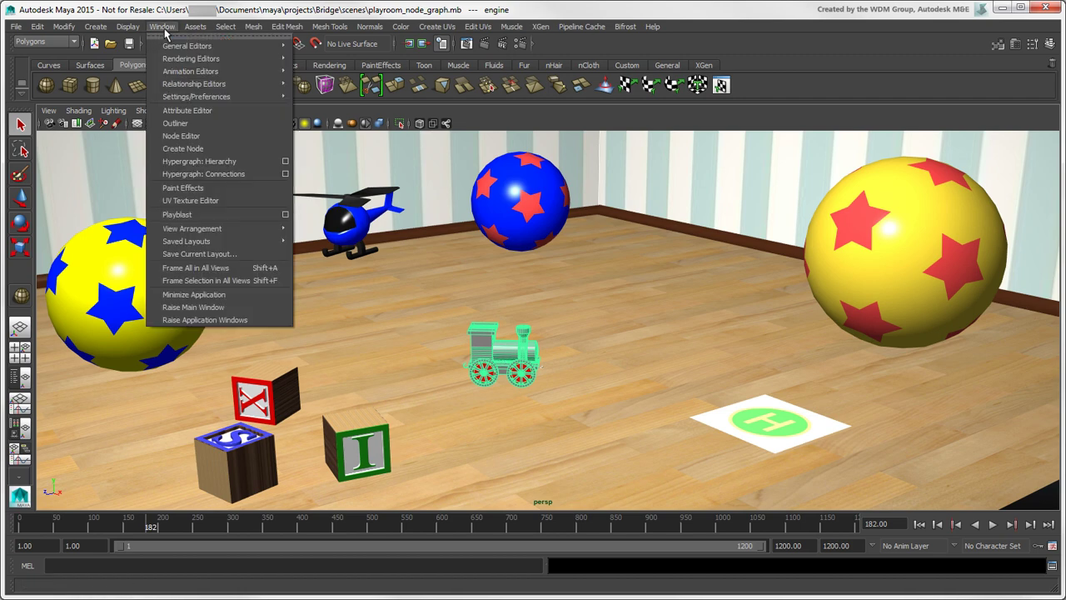
click(261, 175)
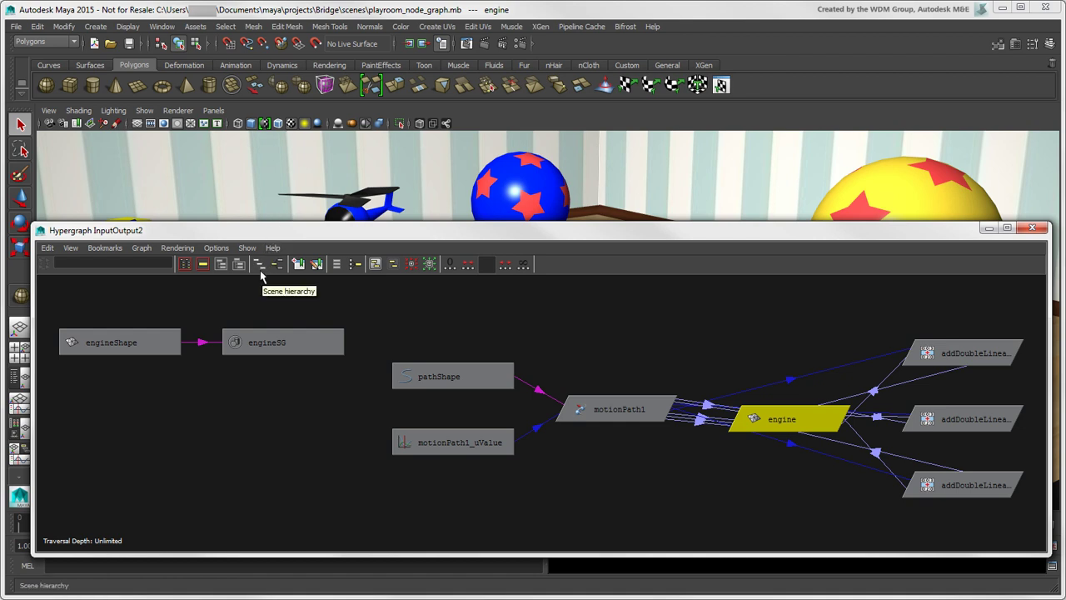
click(260, 271)
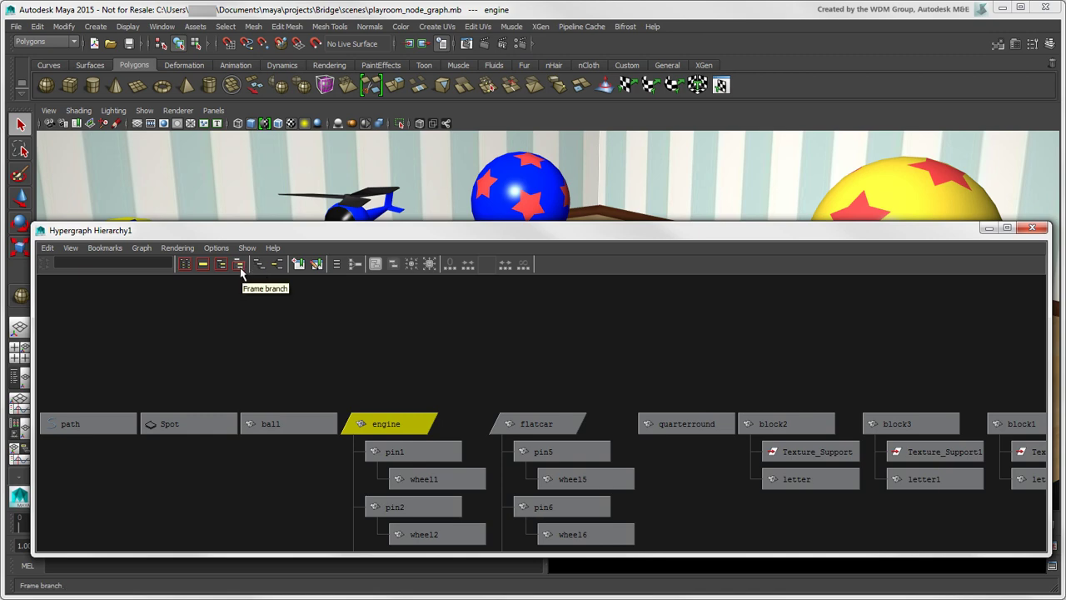
click(240, 265)
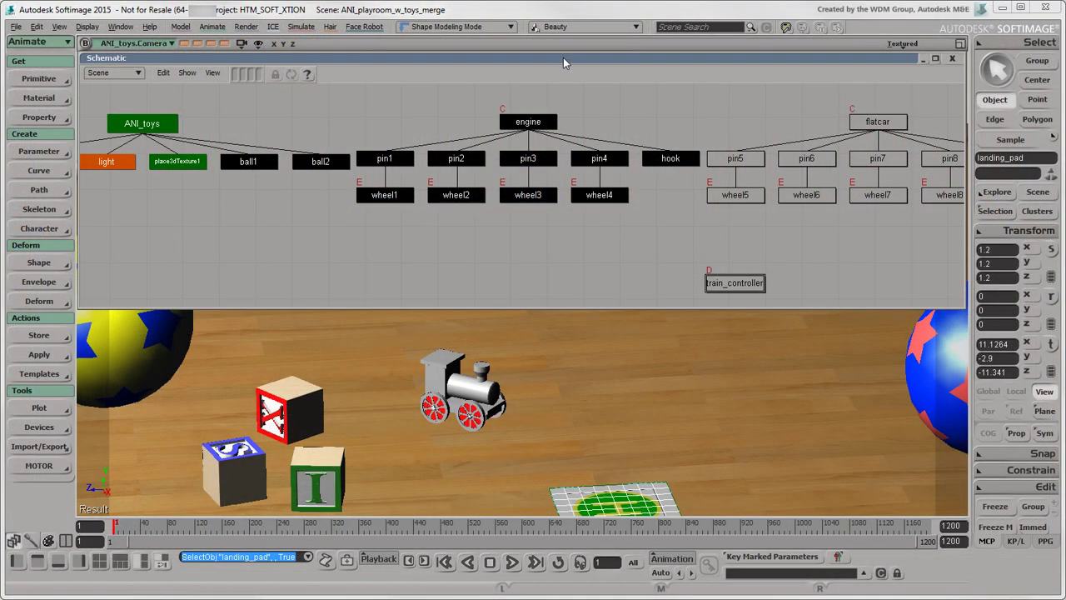
middle_click(536, 125)
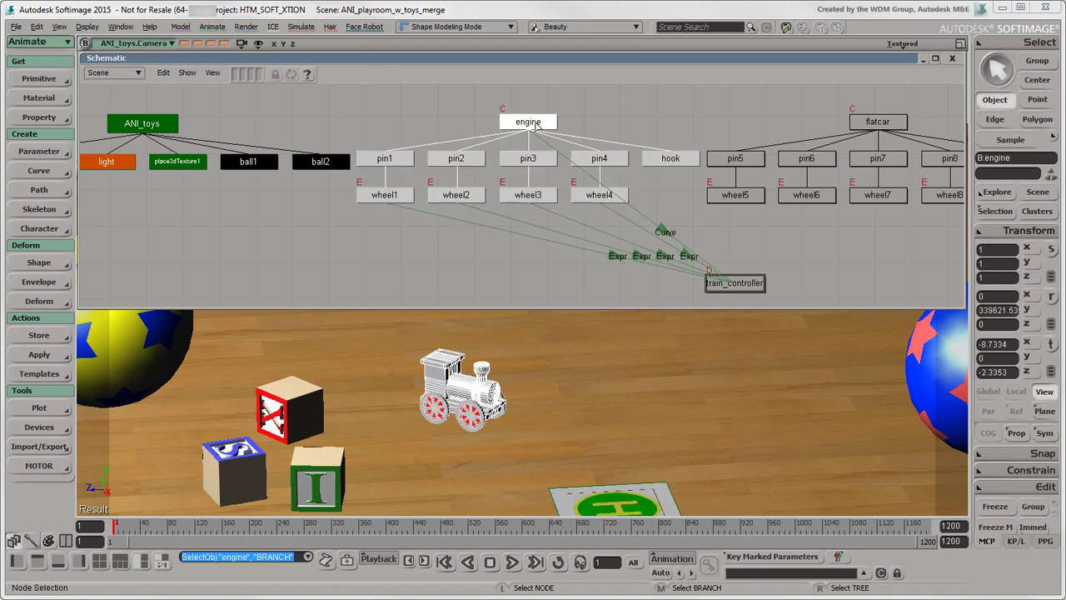
click(749, 286)
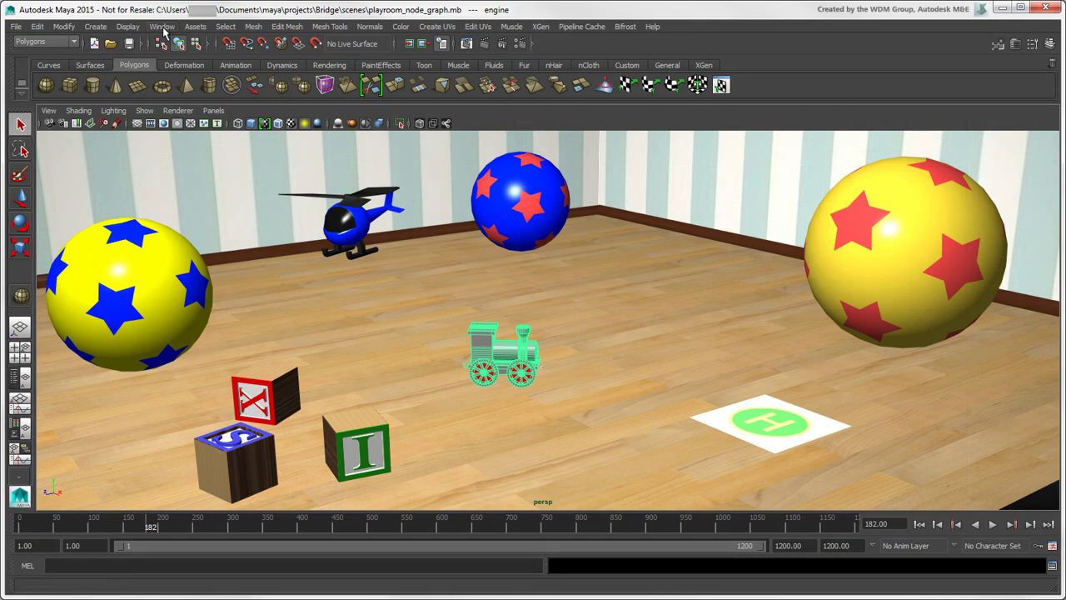
click(163, 27)
click(214, 142)
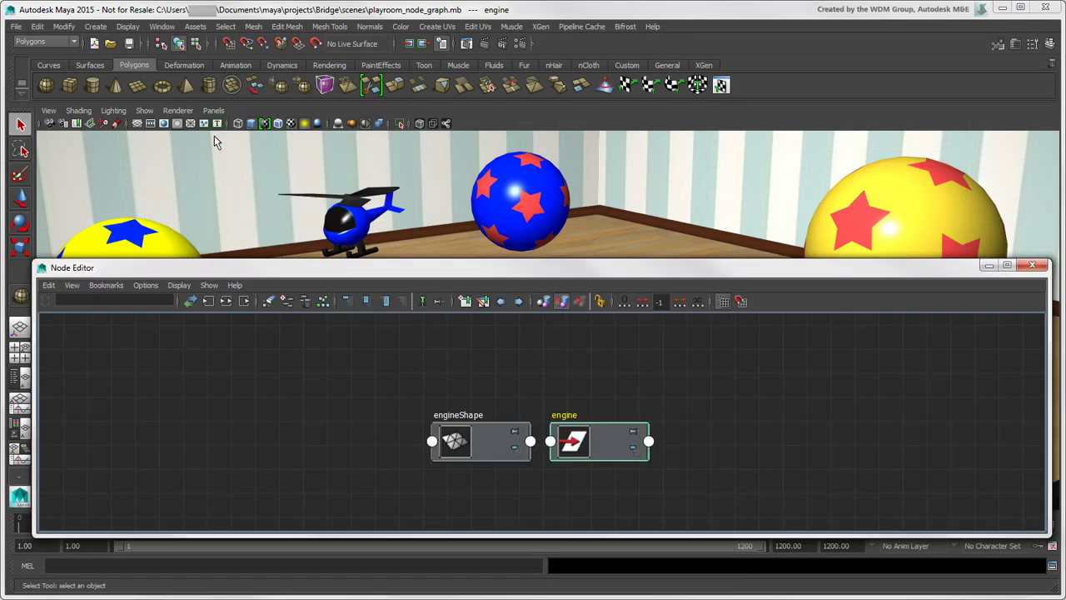
click(225, 302)
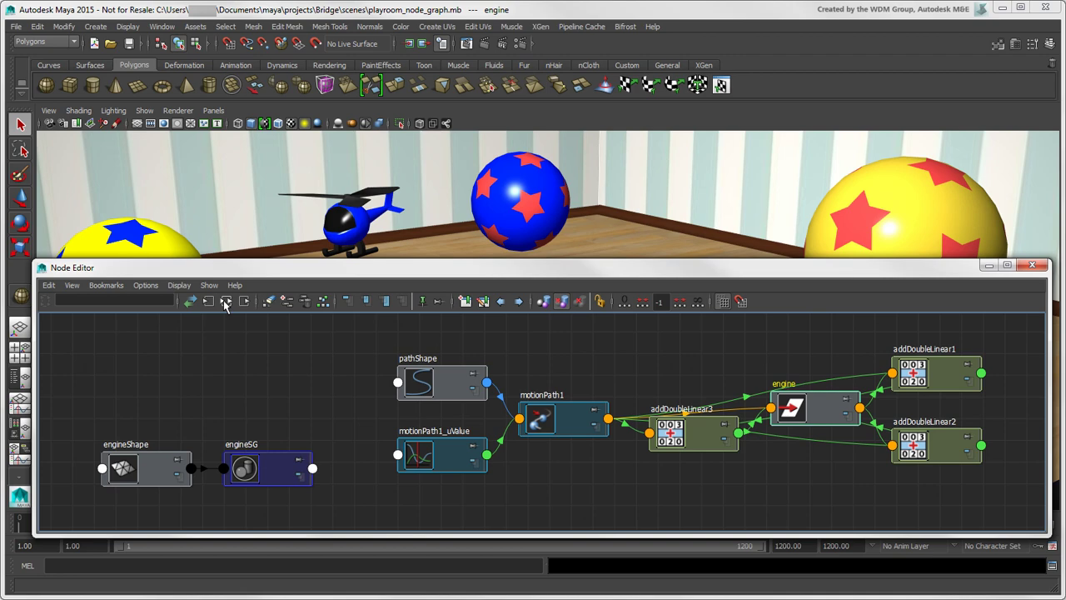
click(1033, 267)
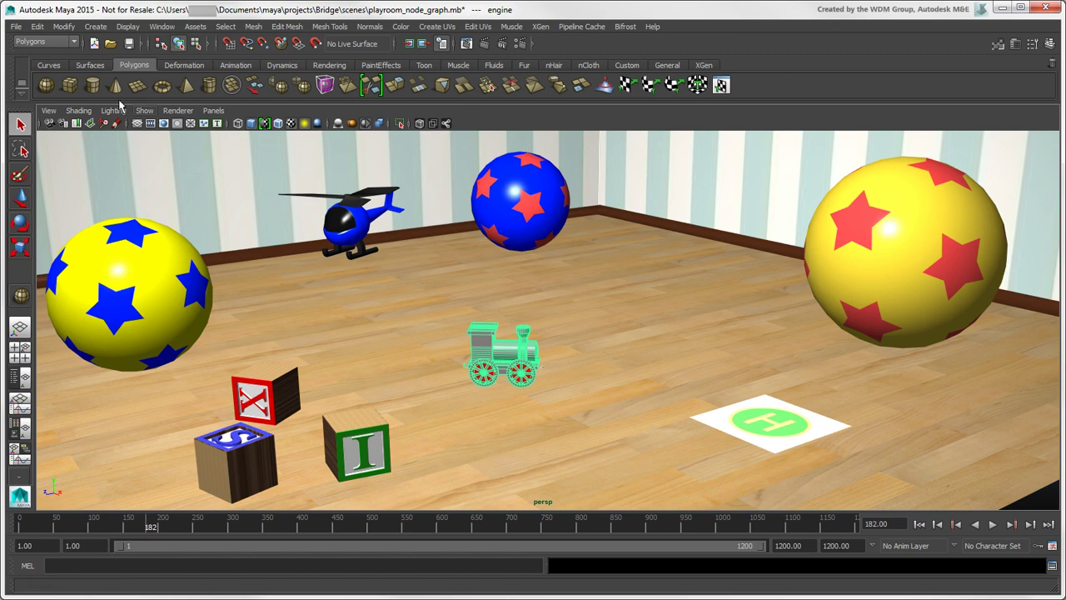
Create a polygon sphere on the floor and raise it fully above the floor.
click(46, 85)
drag(331, 297, 377, 340)
key(w)
drag(330, 280, 330, 250)
key(q)
Graph the sphere's nodes in the Node Editor, move pSphere1 below polySphere1, then close it.
click(162, 27)
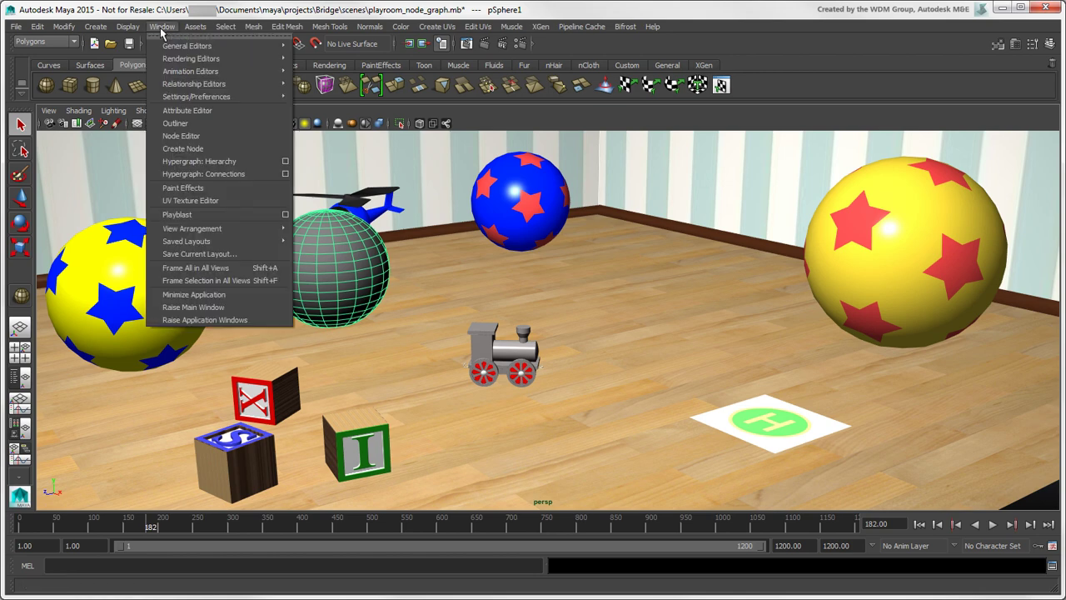
click(213, 136)
click(226, 301)
click(244, 428)
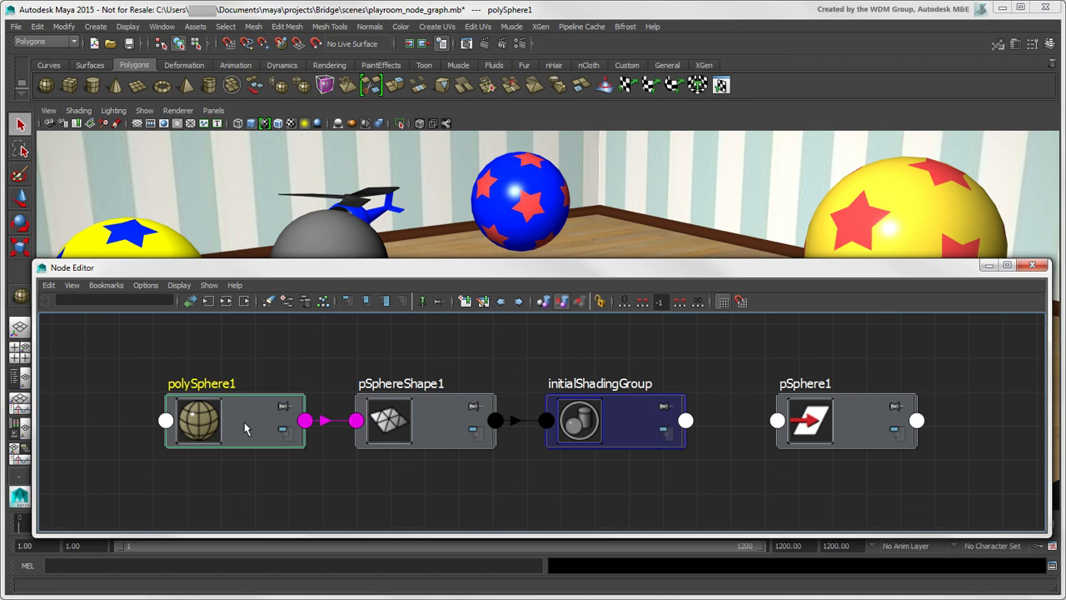
click(438, 425)
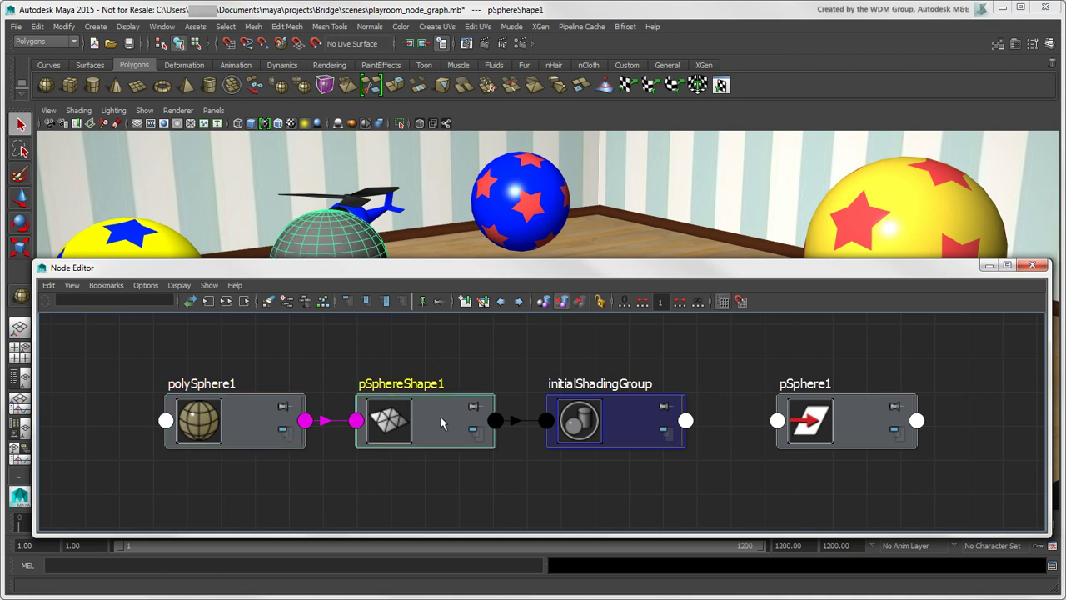
click(616, 416)
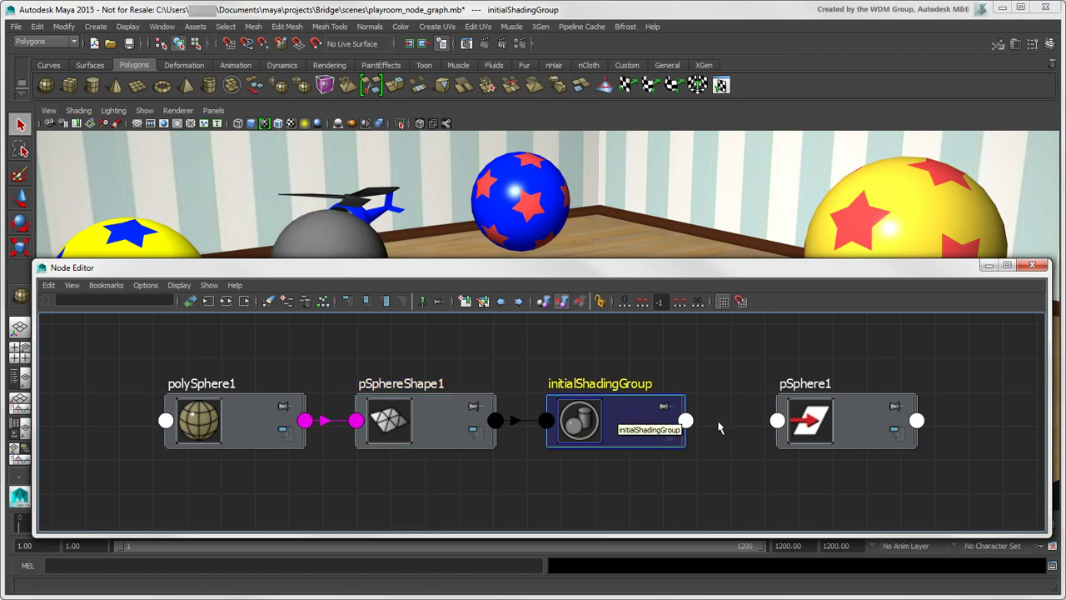
click(858, 421)
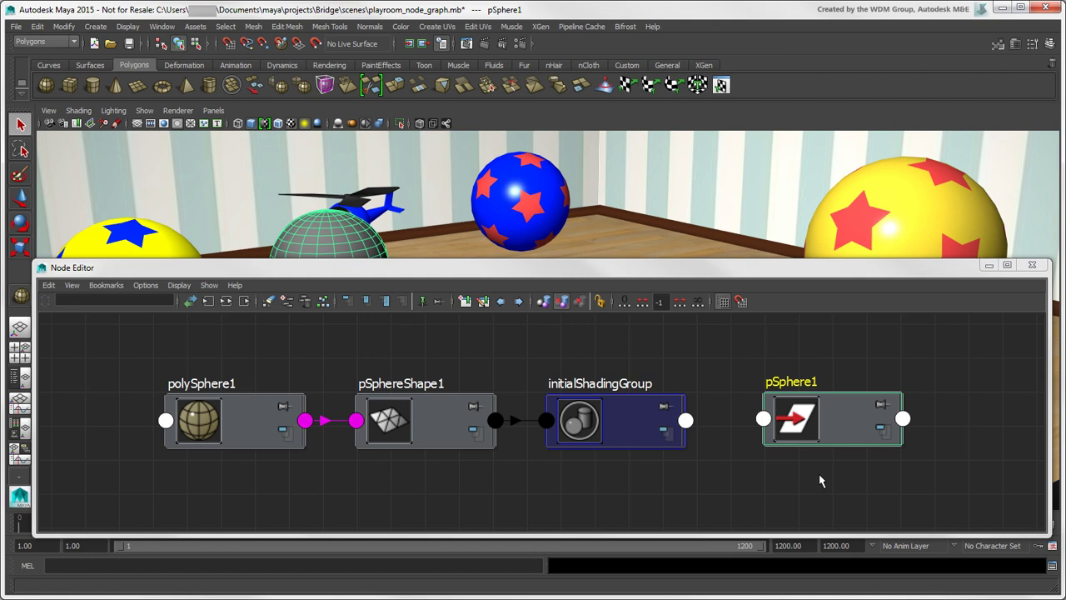
click(437, 429)
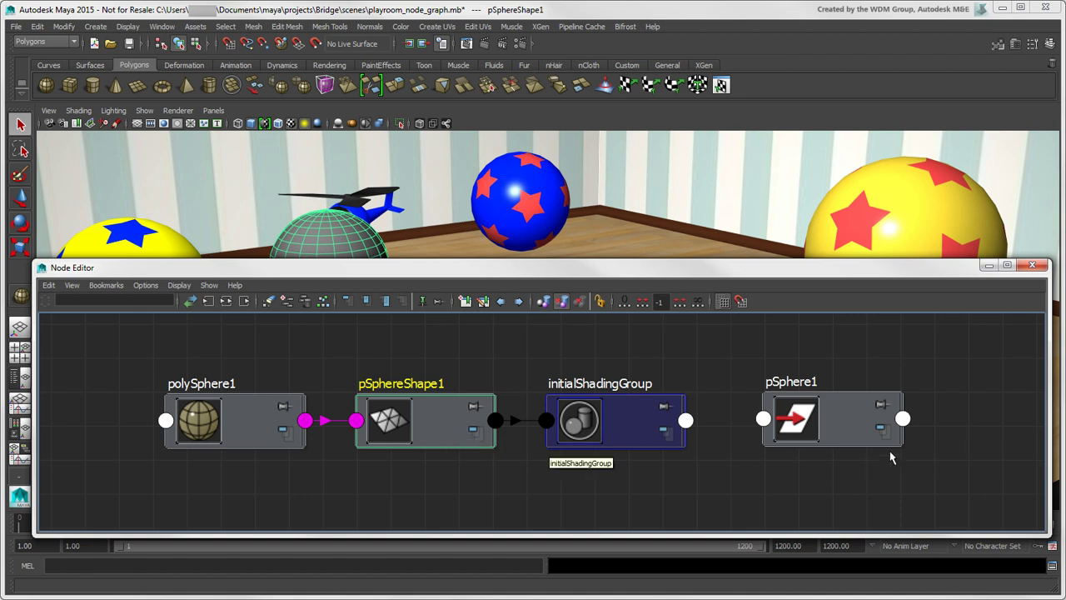
drag(854, 422, 256, 500)
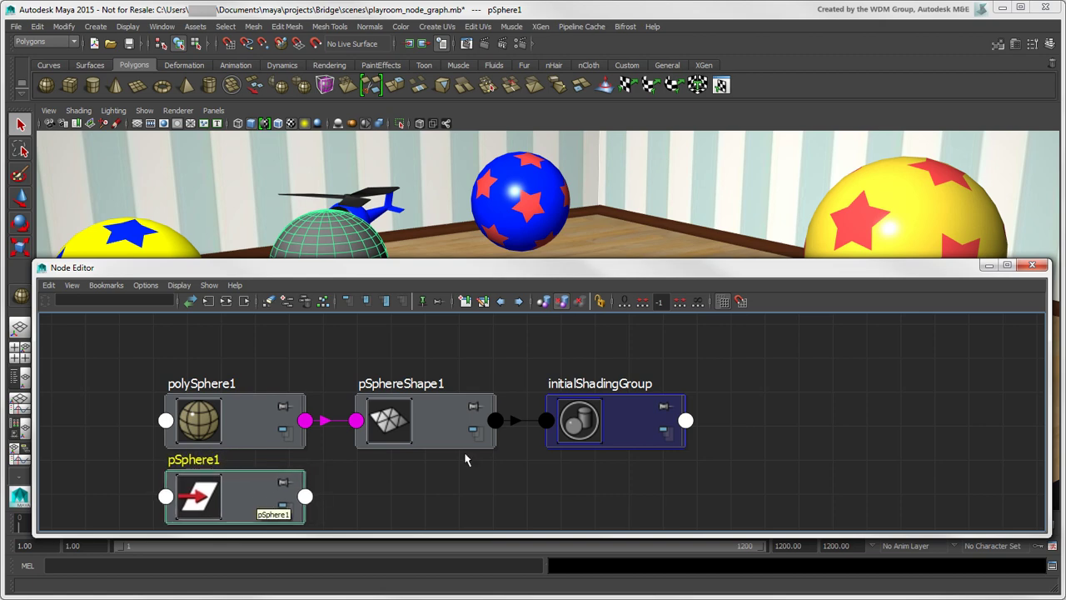
click(1032, 265)
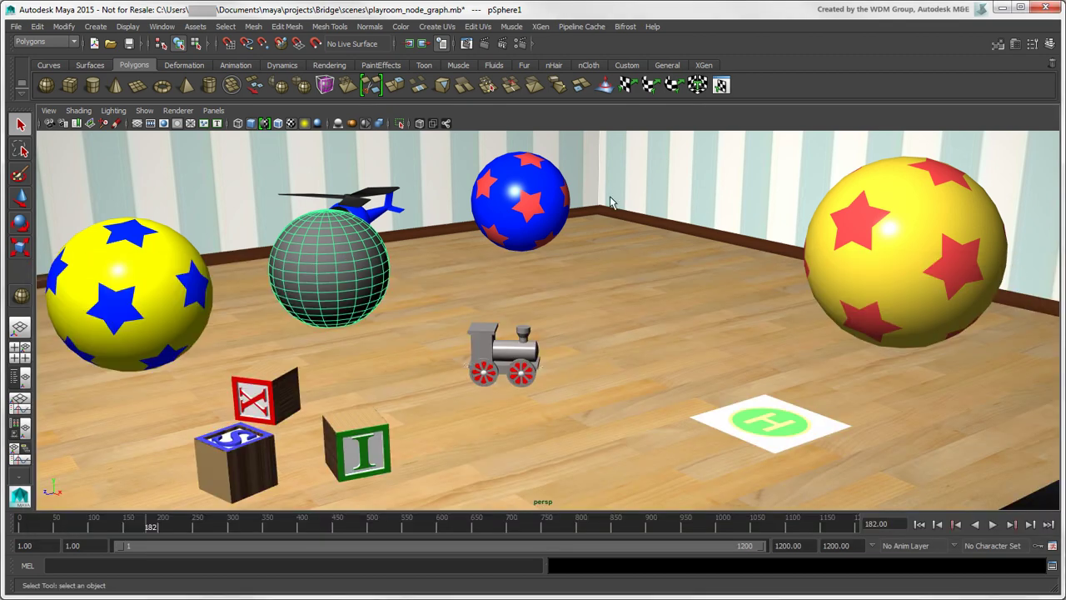
Open the Outliner with Display > Shapes turned on.
click(160, 28)
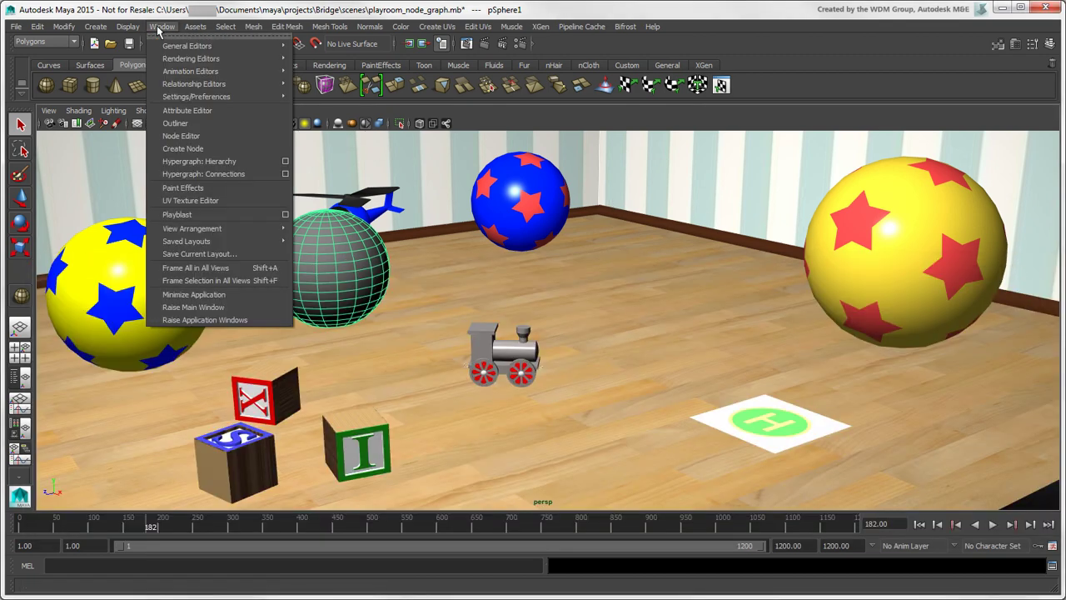
click(179, 123)
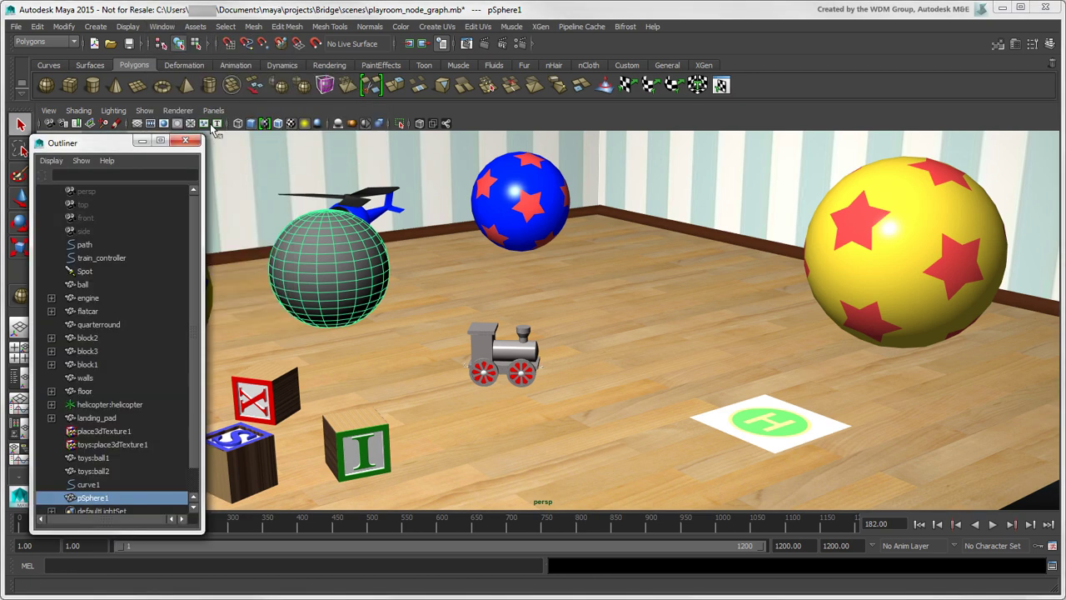
click(51, 160)
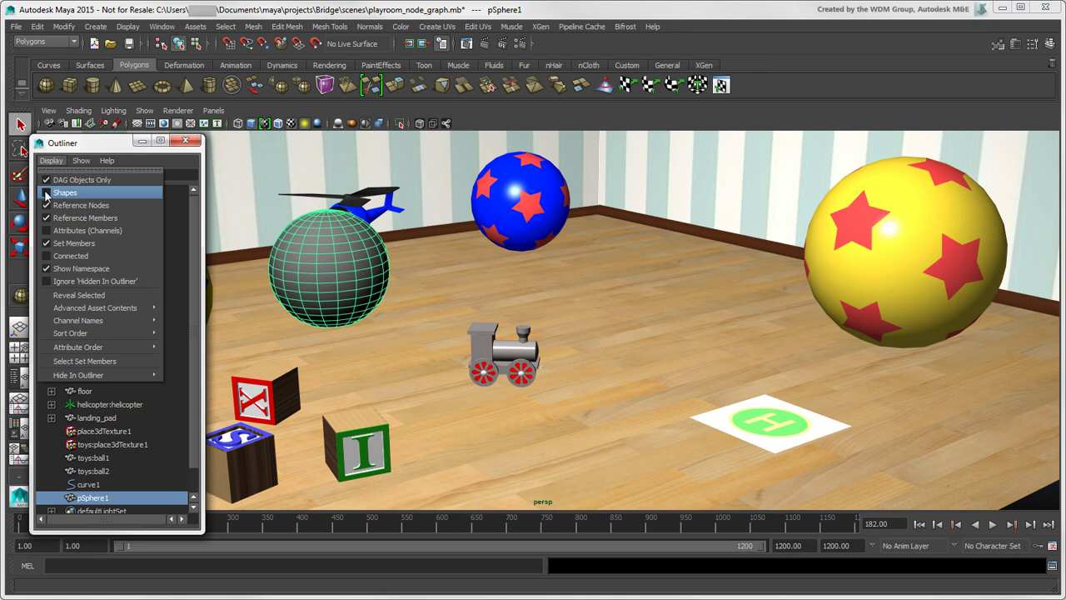
click(46, 195)
scroll(199, 250, down, 2)
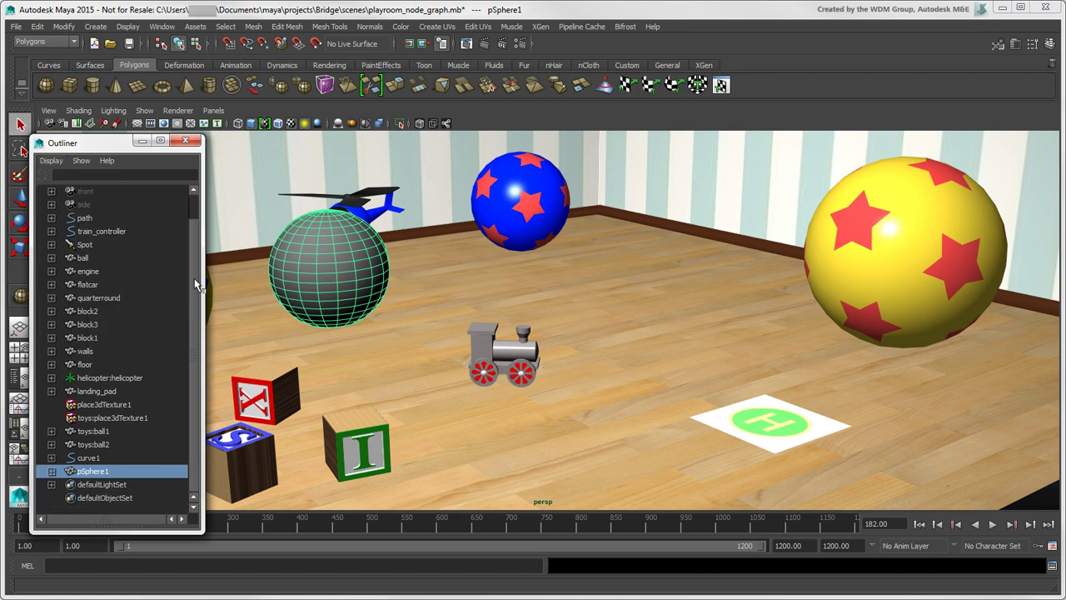
Expand pSphere1, engine and floor to show their child nodes, then close the Outliner.
click(52, 472)
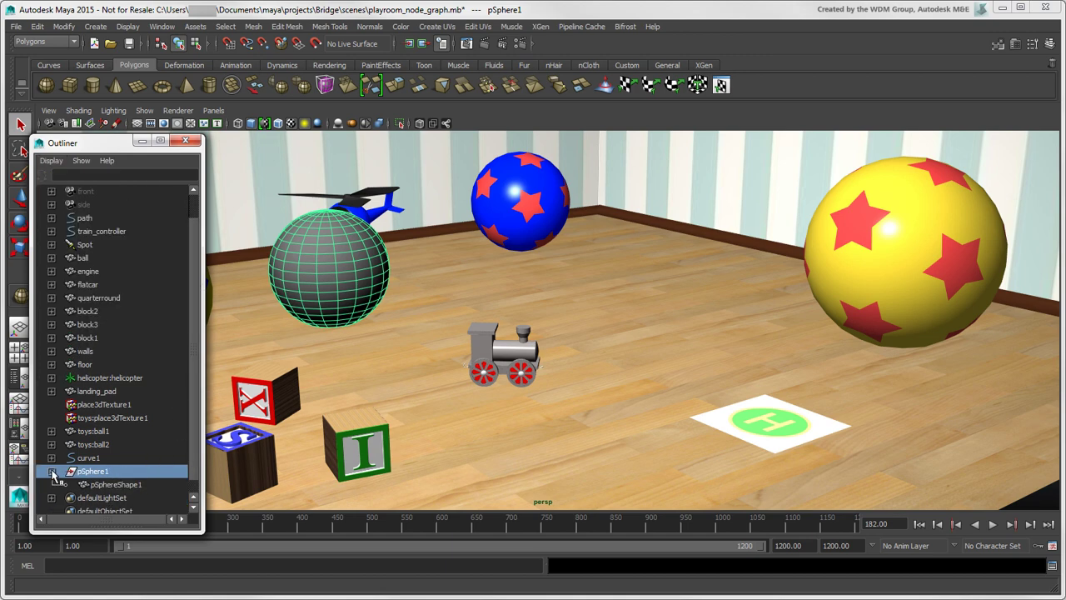
click(137, 485)
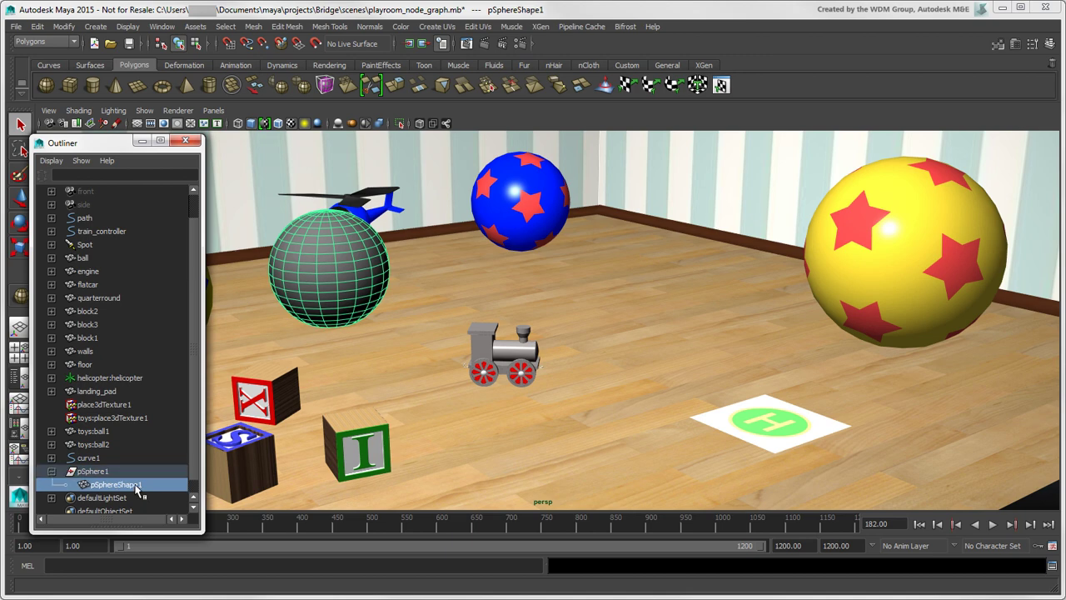
click(497, 352)
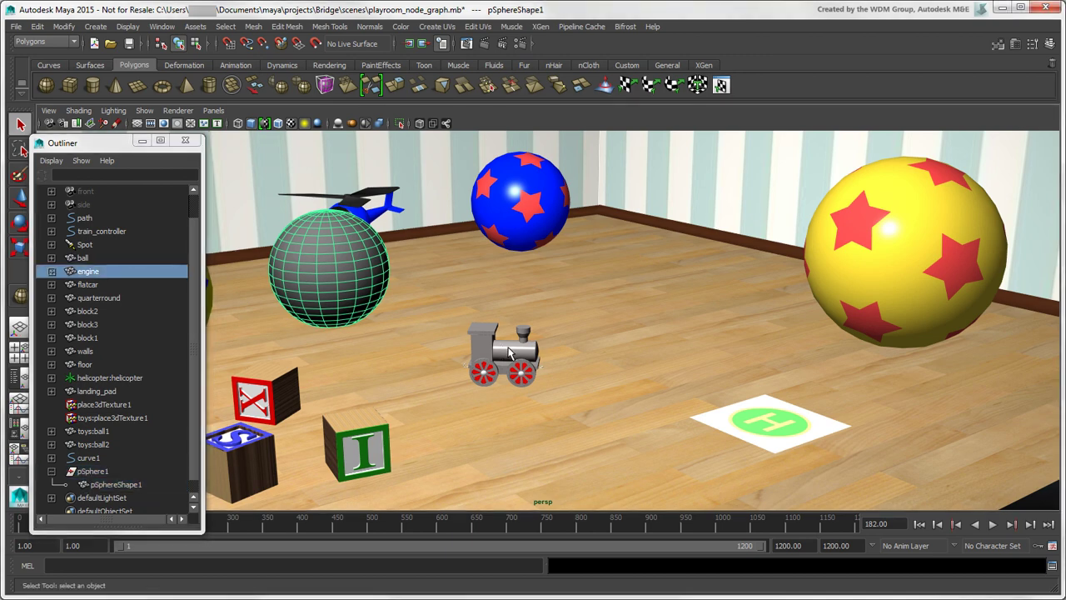
click(52, 271)
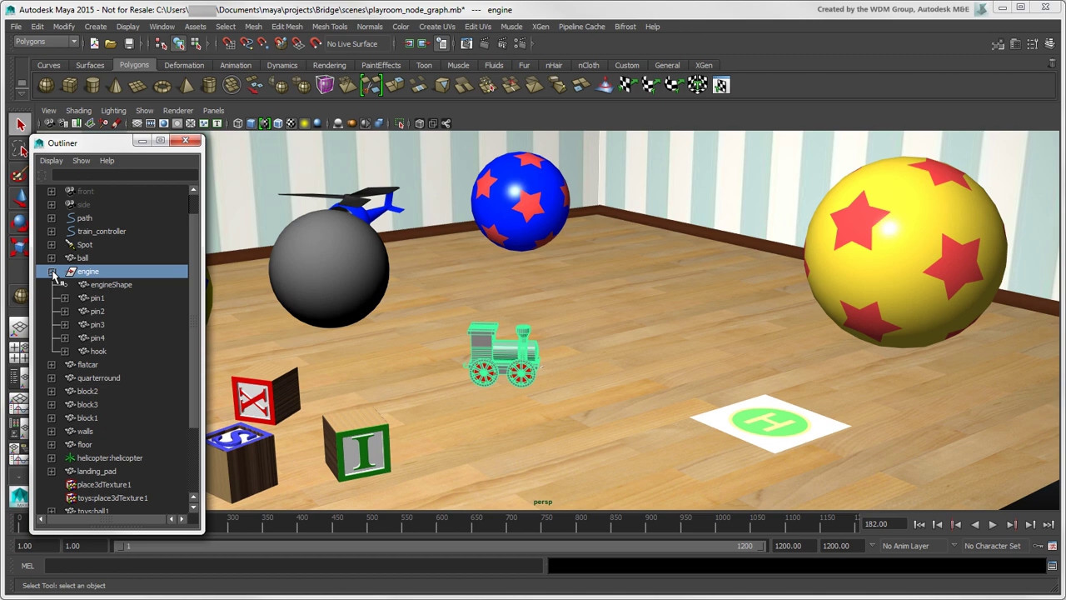
click(267, 335)
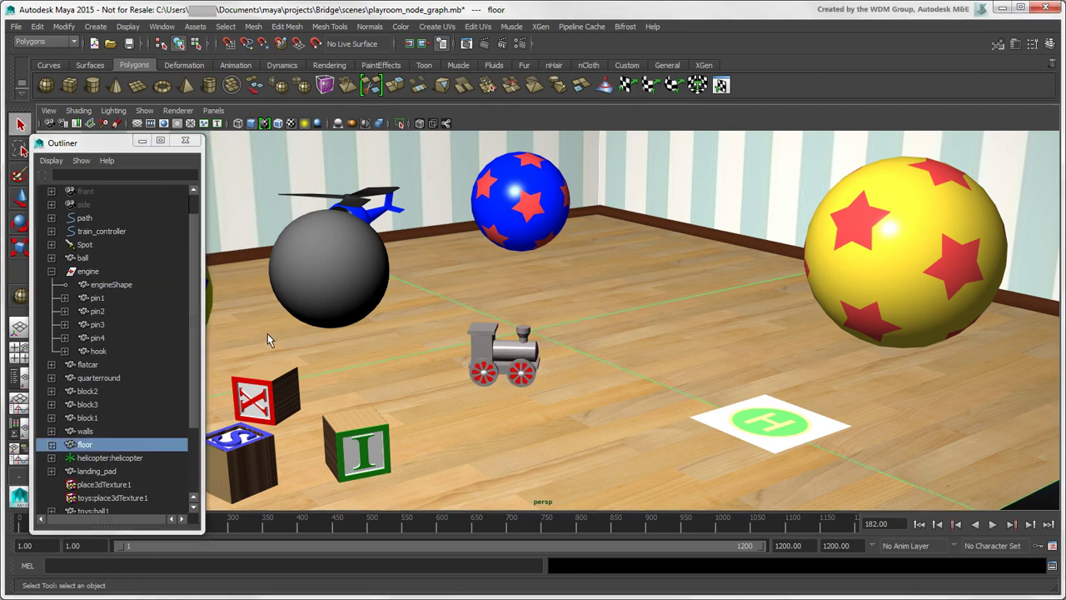
click(51, 444)
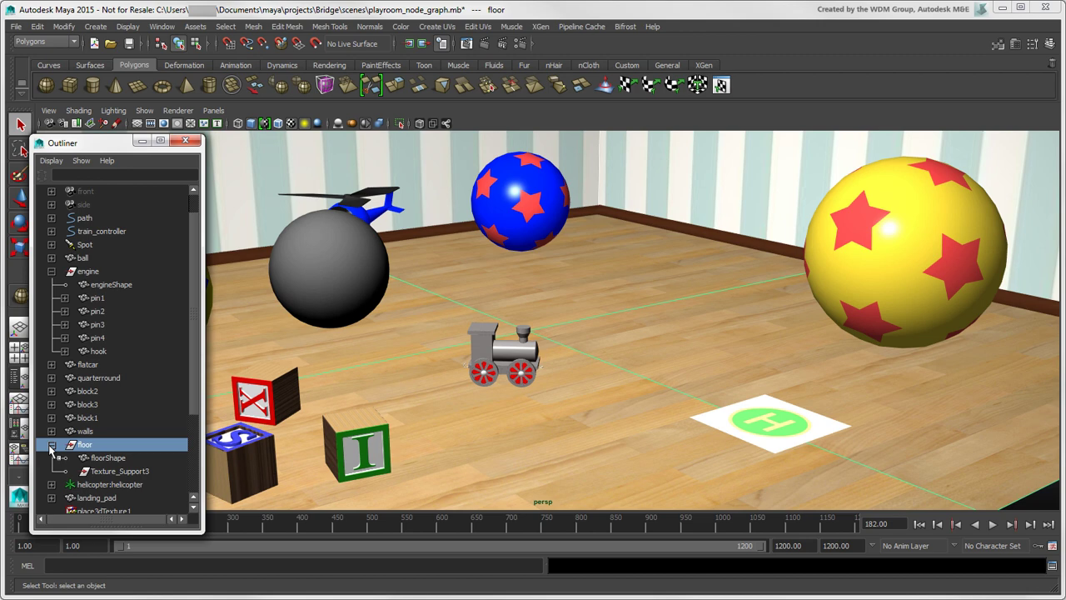
click(190, 142)
click(329, 262)
Sculpt lumps into the grey sphere with the Sculpt Geometry Tool, then apply Smooth.
key(f)
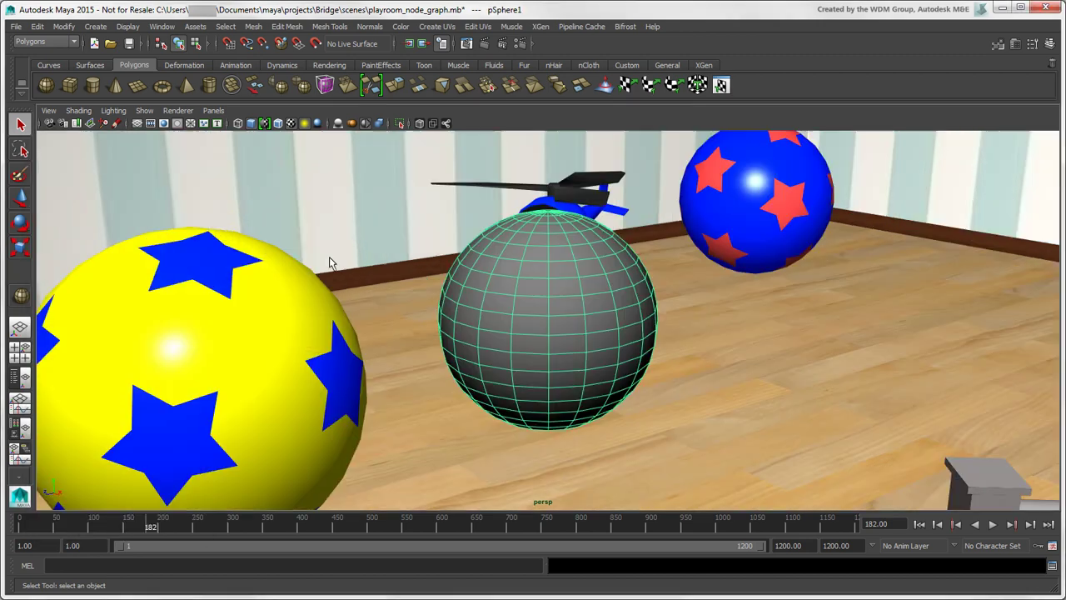
click(604, 85)
mouse_move(499, 251)
mouse_down()
mouse_move(551, 221)
mouse_move(610, 269)
mouse_move(488, 330)
mouse_move(602, 337)
mouse_move(541, 405)
mouse_move(553, 303)
mouse_move(464, 374)
mouse_move(473, 389)
mouse_move(631, 382)
mouse_up()
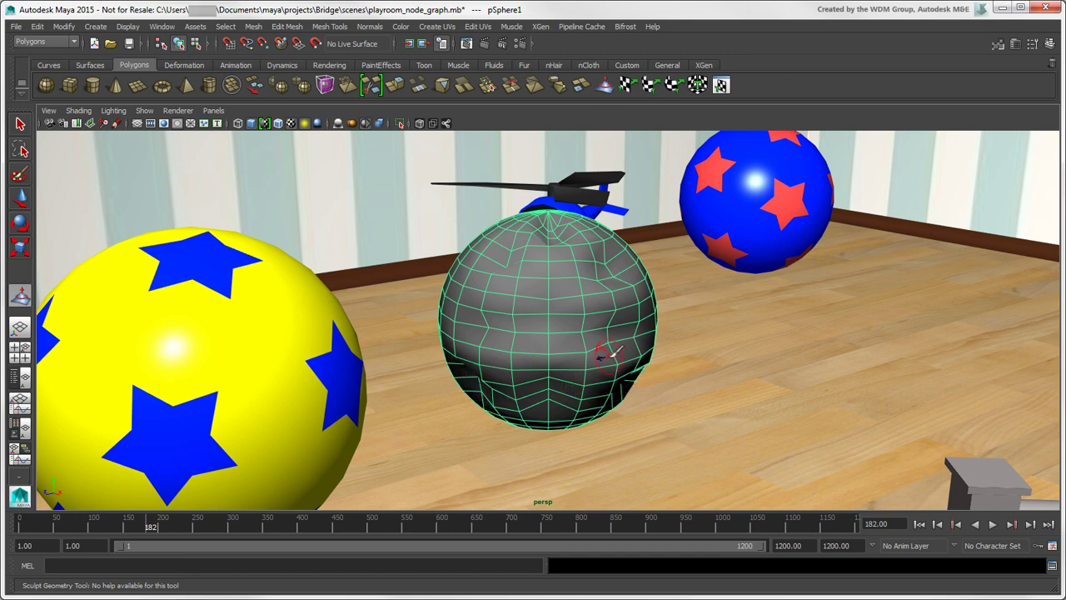
click(304, 85)
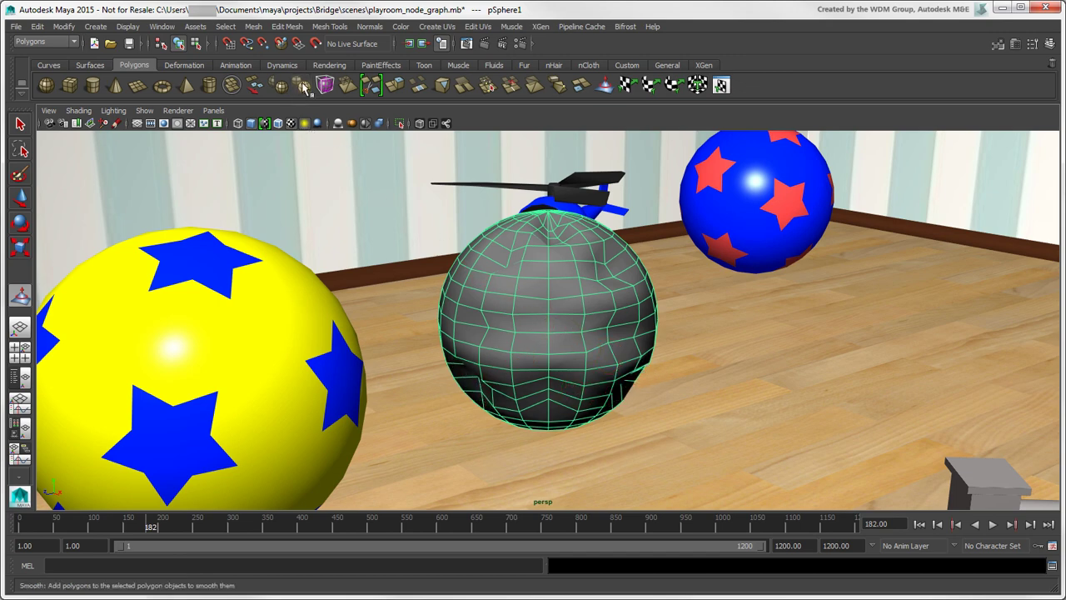
key(q)
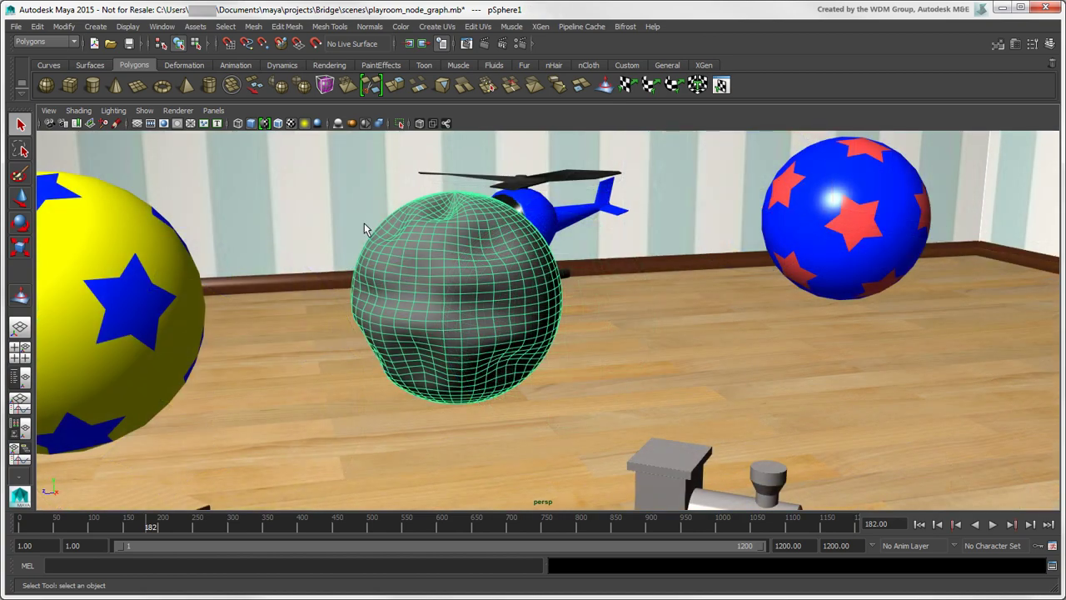
click(162, 26)
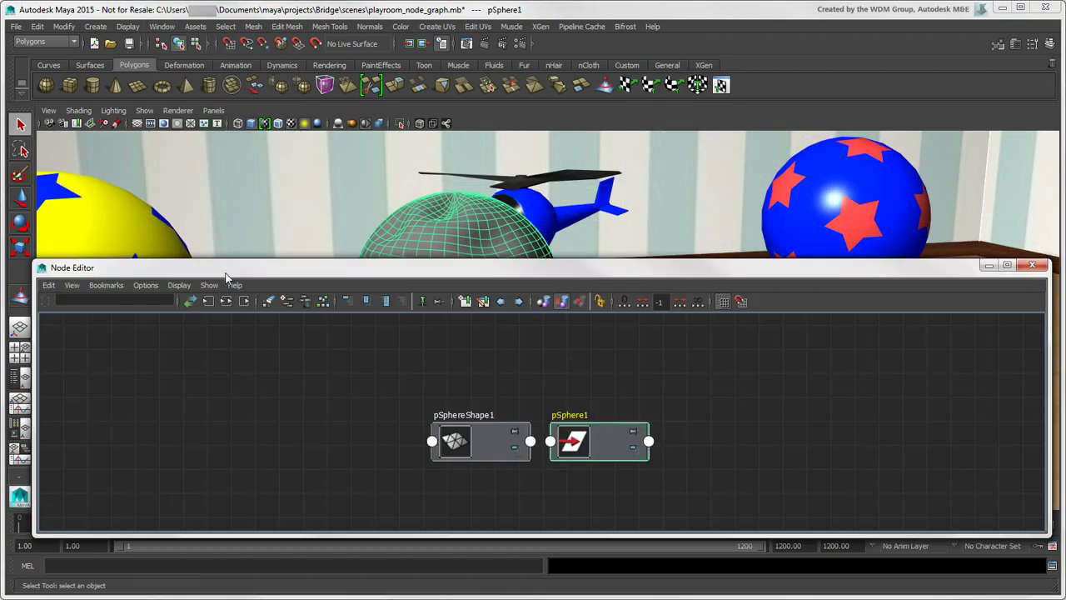
click(226, 301)
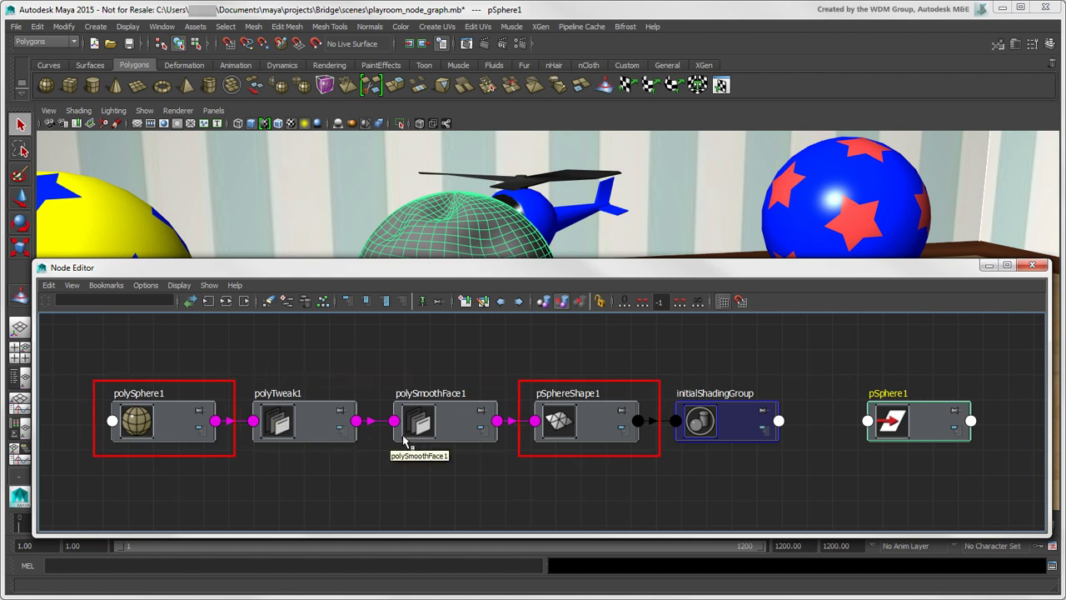
click(602, 416)
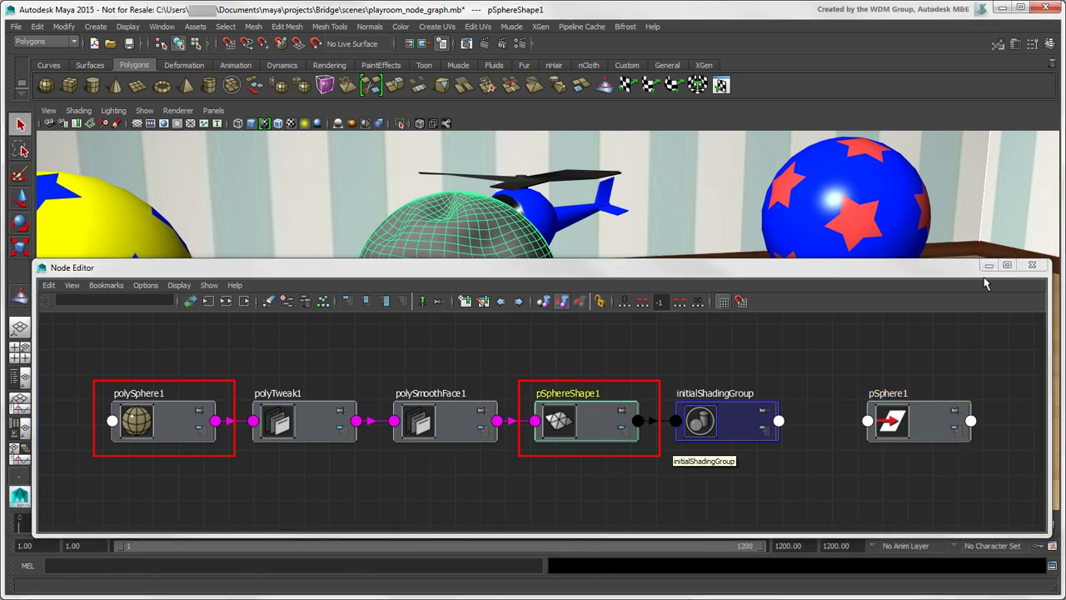
click(1033, 267)
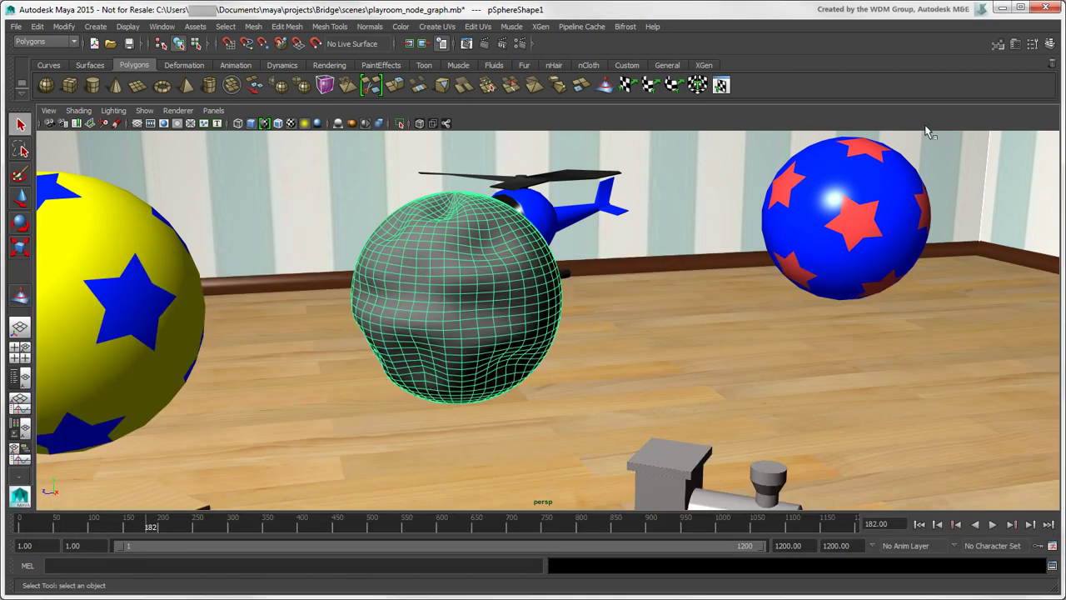
Step through the sphere's polySmoothFace1, polyTweak1, polySphere1 and initialShadingGroup tabs in the Attribute Editor.
click(1016, 45)
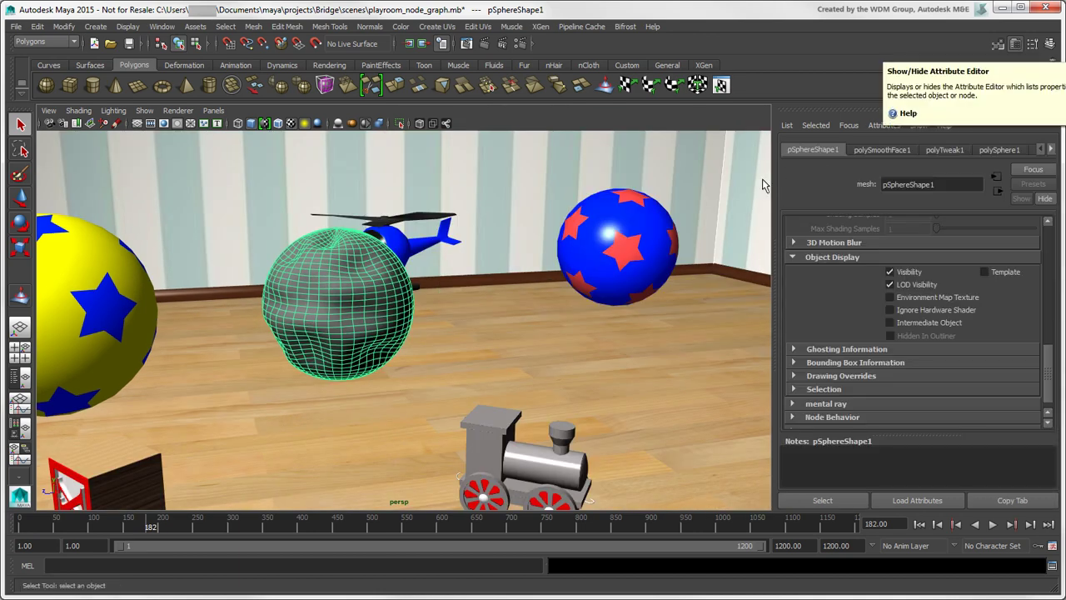
click(872, 152)
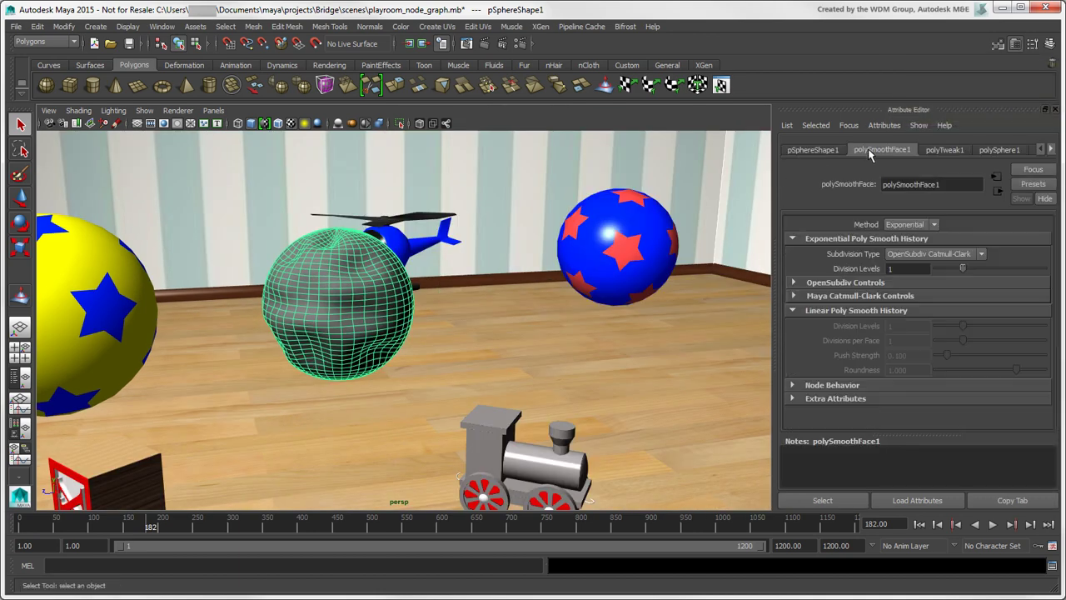
click(943, 152)
click(998, 150)
click(1051, 149)
click(1051, 149)
click(952, 150)
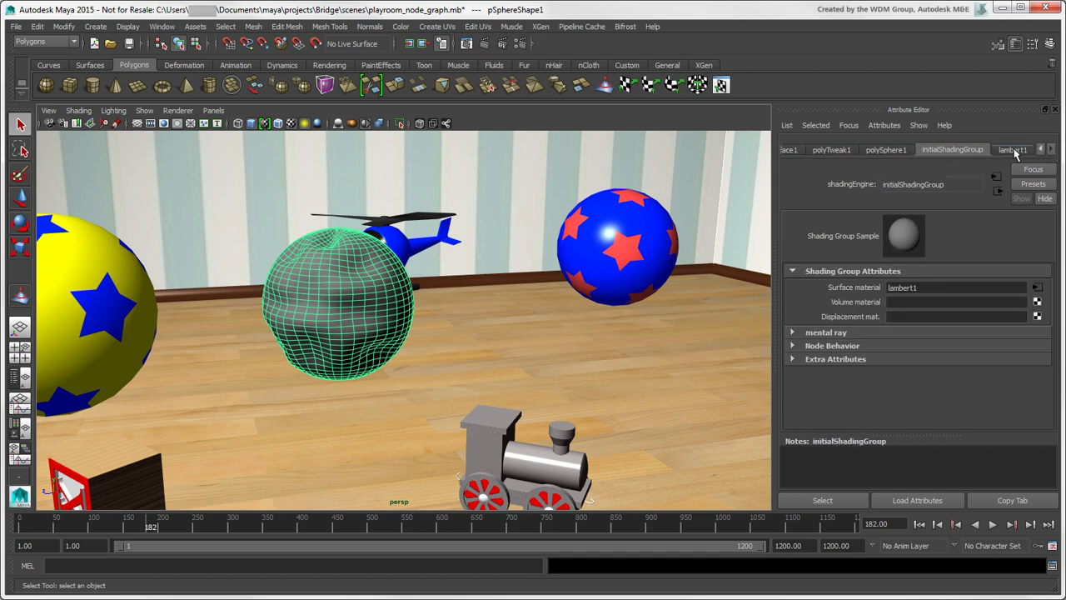
Set lambert1's Color to red, then switch to the Channel Box.
click(1012, 150)
click(902, 307)
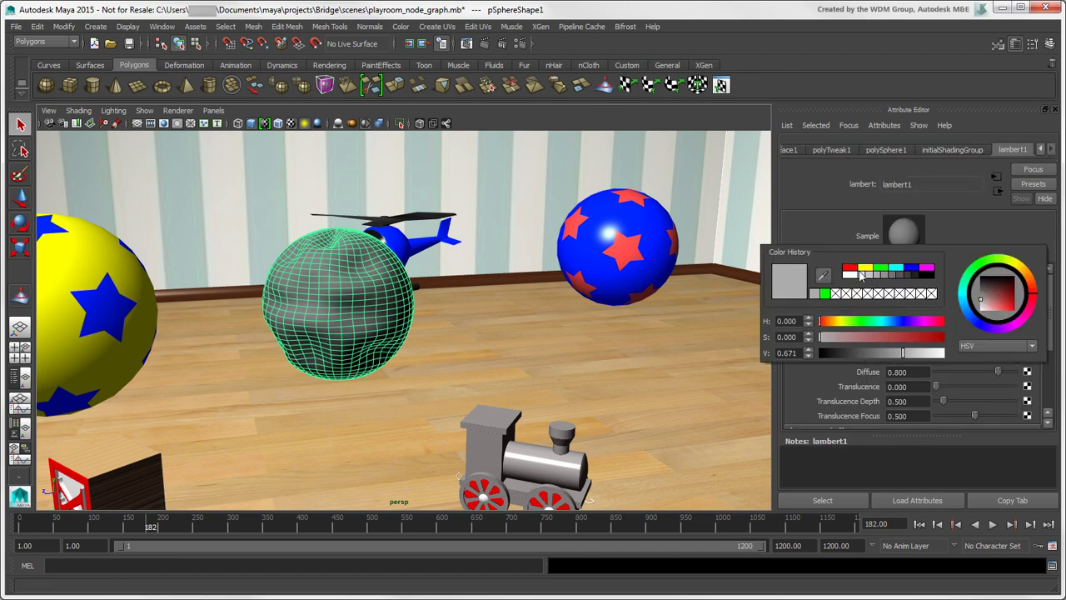
click(850, 268)
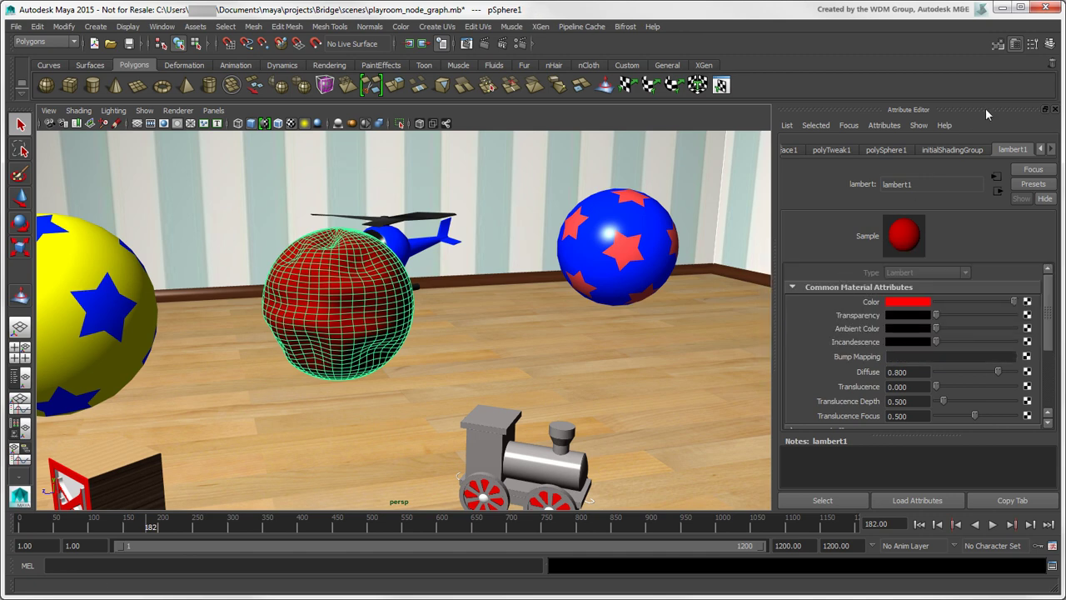
click(1051, 47)
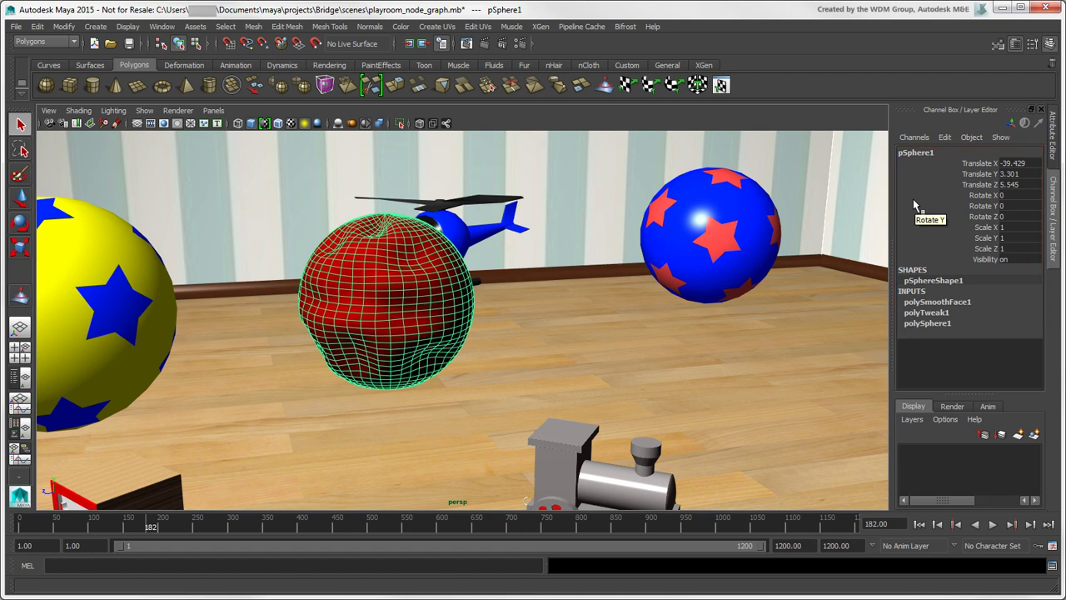
Step through the node tabs to polySphere1, showing radius 6.707 and 20 axis/height subdivisions.
click(1053, 139)
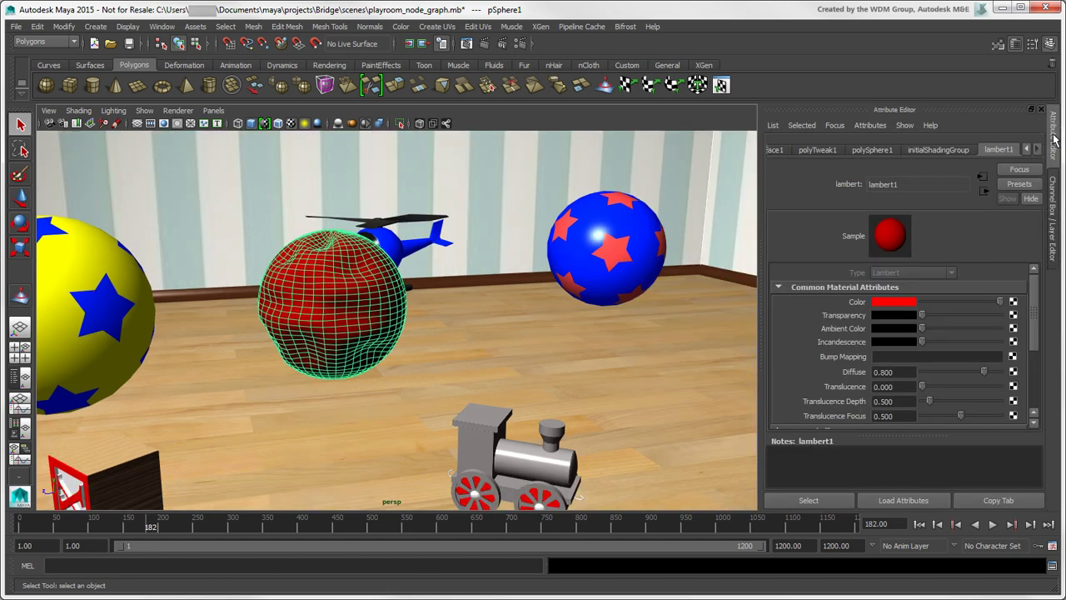
click(1026, 149)
click(1026, 149)
click(1026, 149)
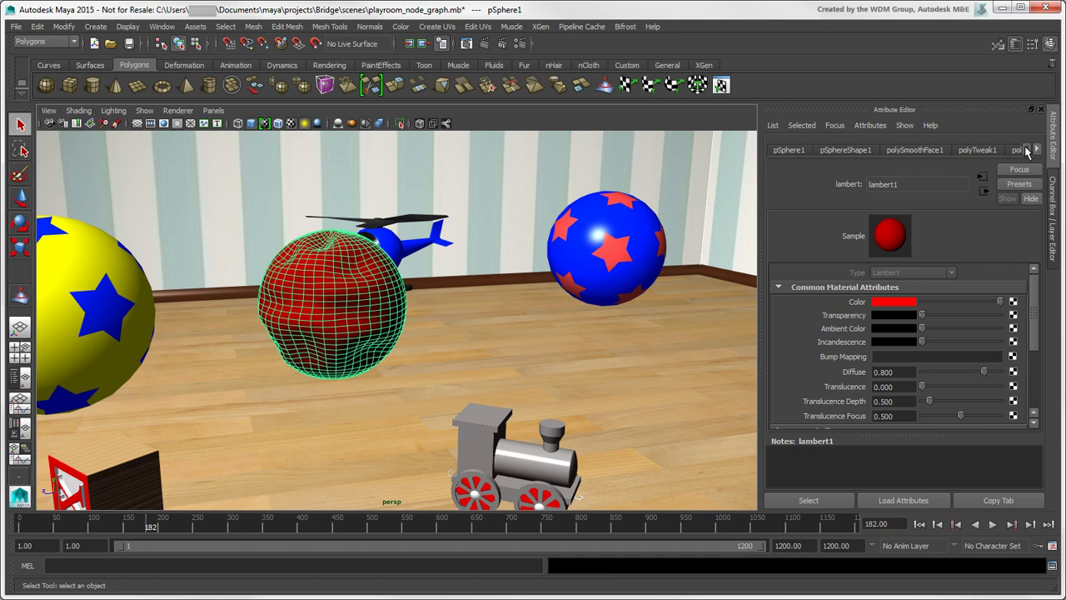
click(976, 150)
click(895, 154)
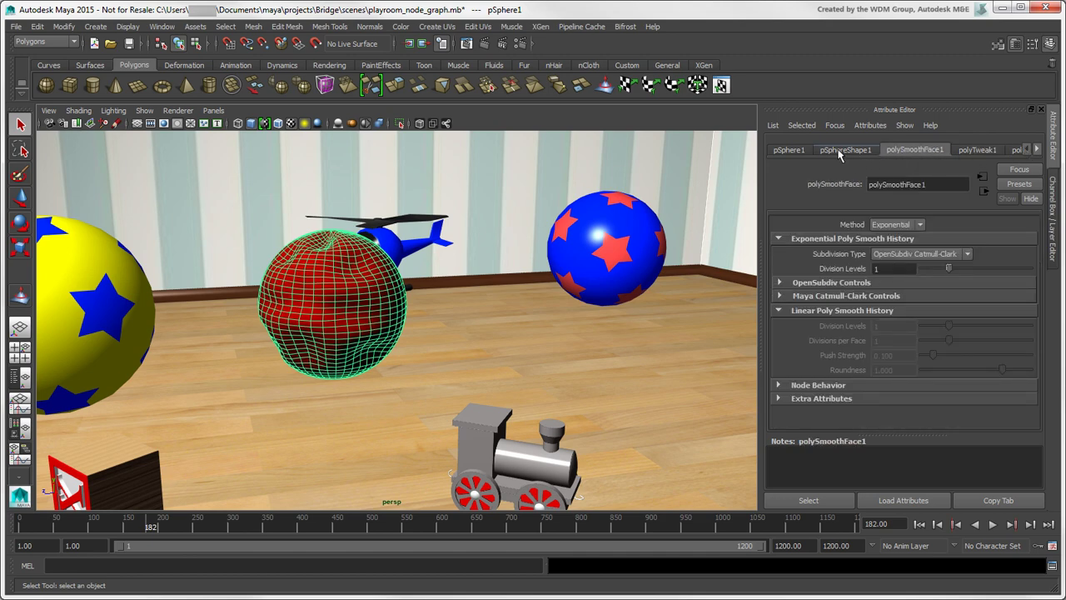
click(839, 150)
click(916, 150)
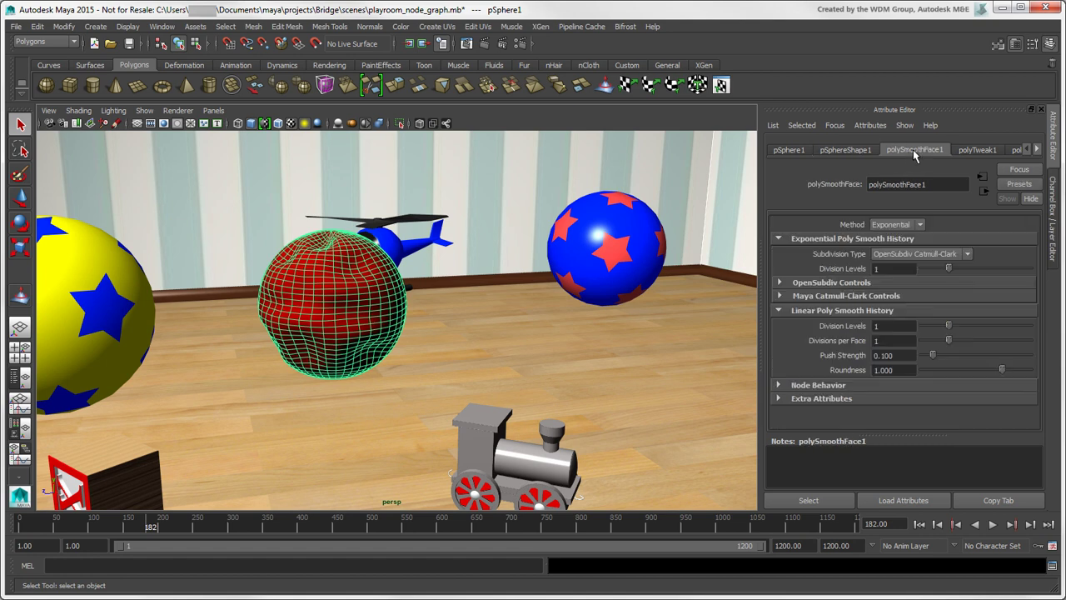
click(977, 150)
click(1037, 149)
click(1037, 149)
click(917, 150)
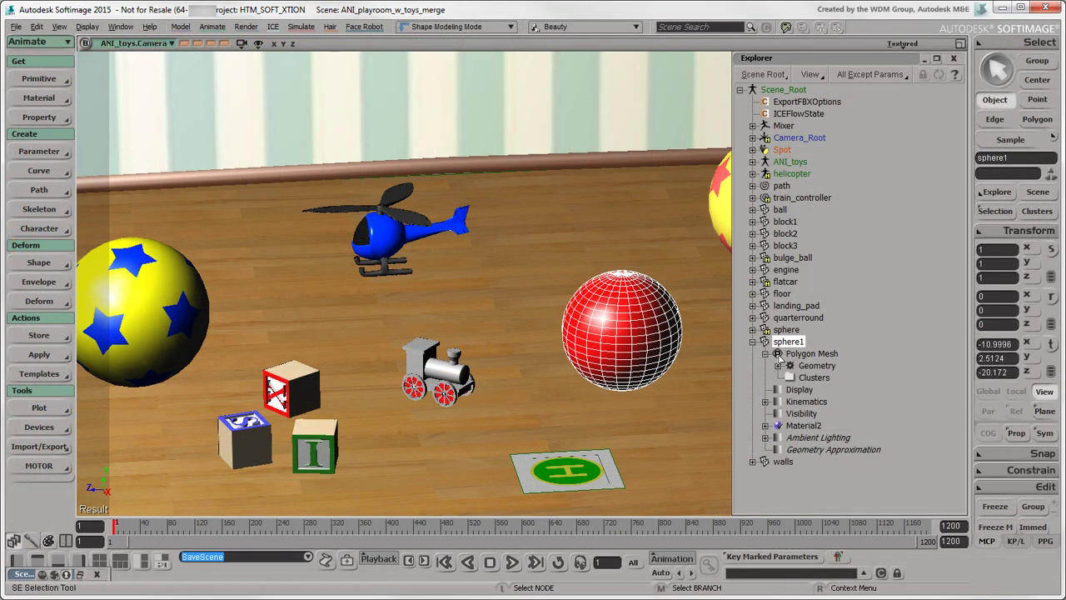
Open sphere1's Polygon Mesh, Geometry, Visibility (Rendering tab) and Kinematics property pages.
click(778, 355)
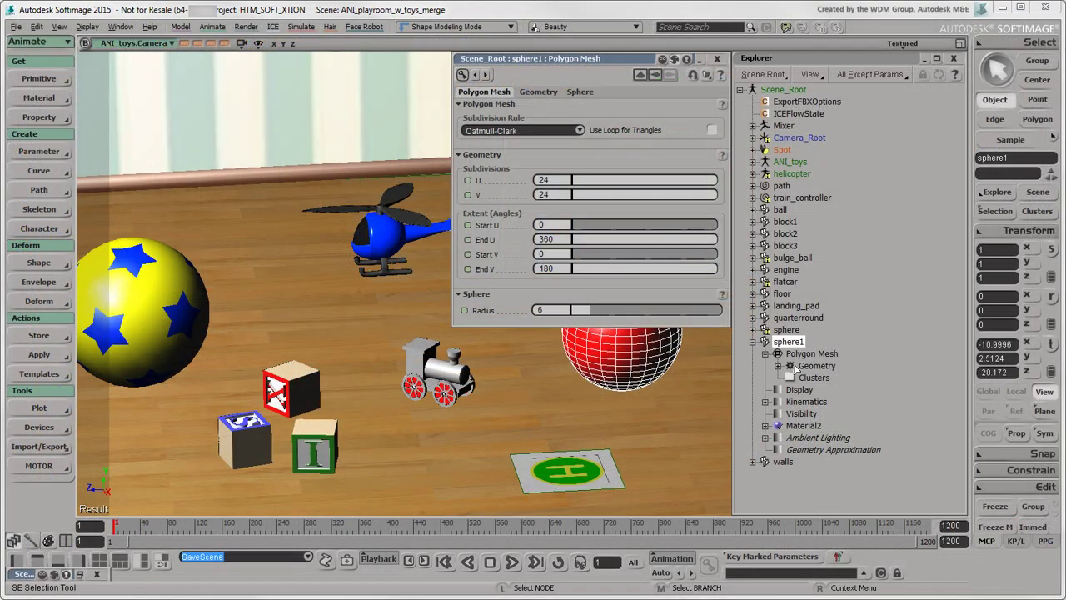
click(791, 366)
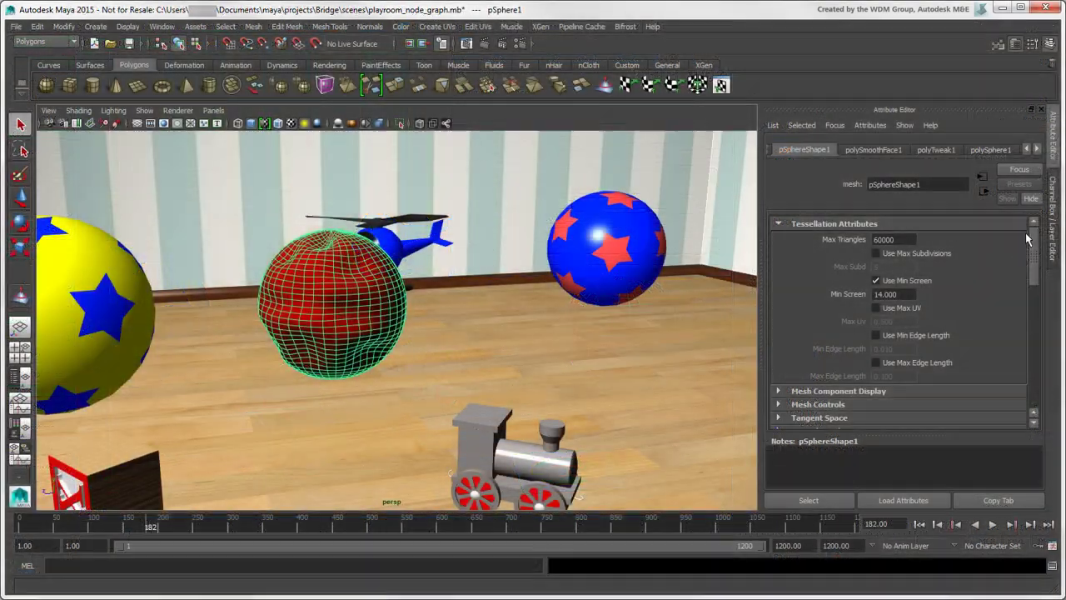
drag(1037, 250, 1039, 371)
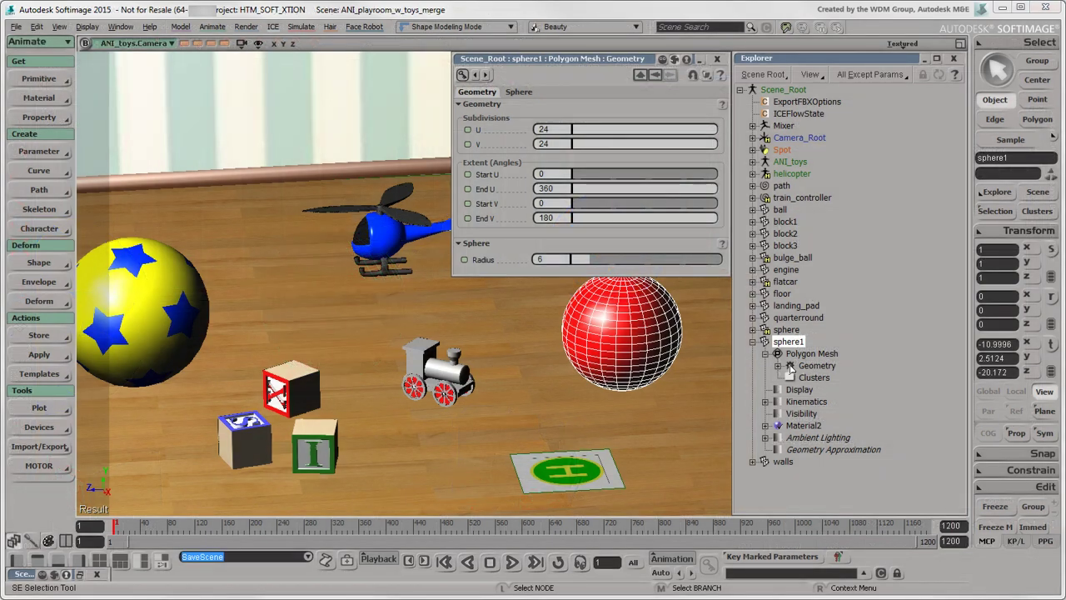
click(778, 414)
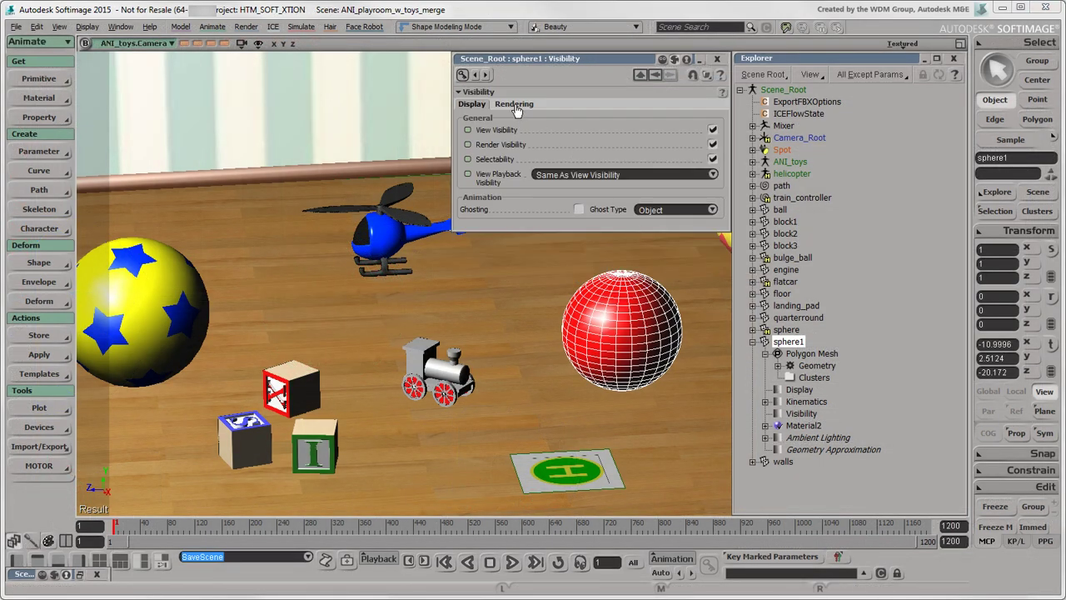
click(515, 104)
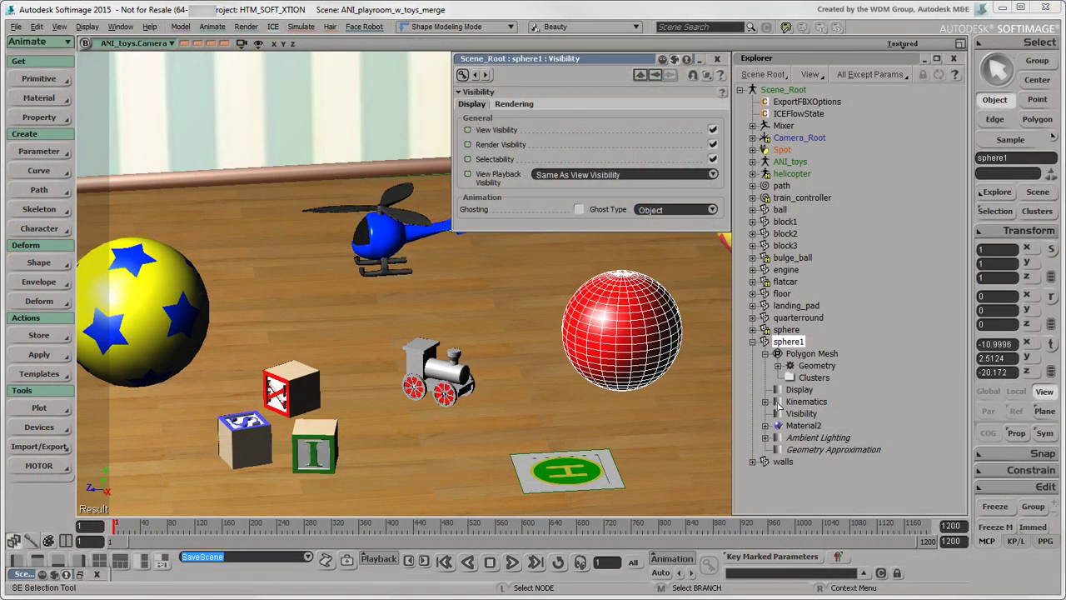
click(779, 404)
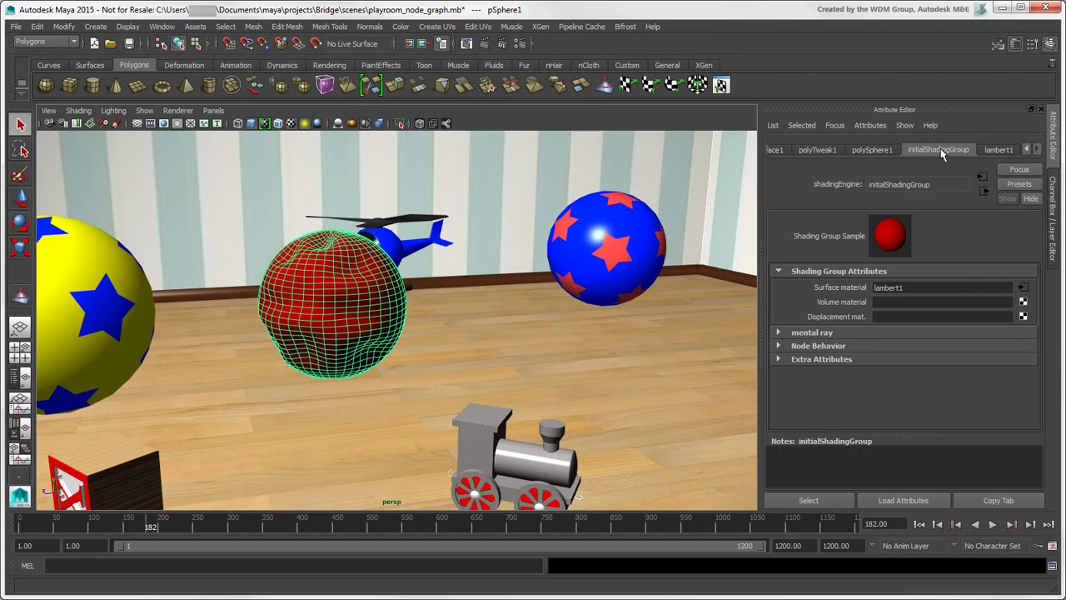
Select Material2 and its Phong shader under sphere1, then arrange both nodes in the Render Tree.
click(998, 150)
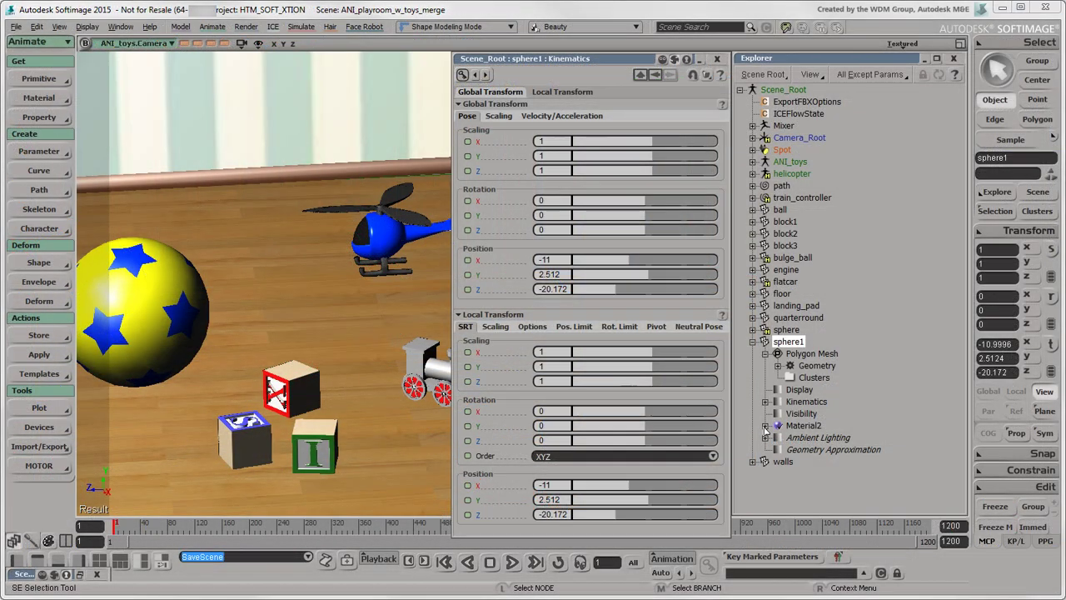
click(778, 426)
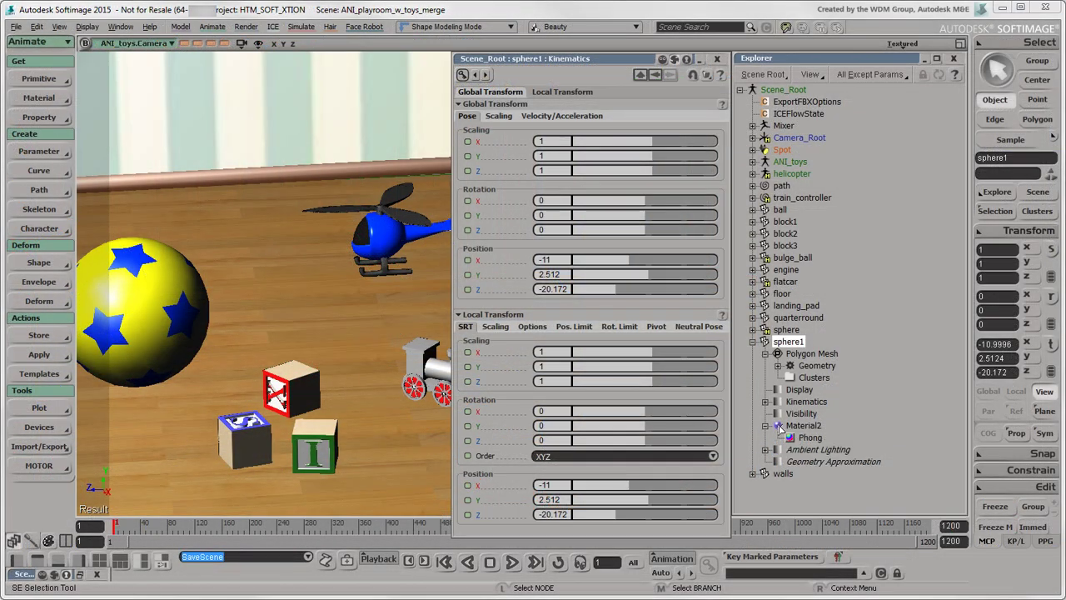
click(779, 425)
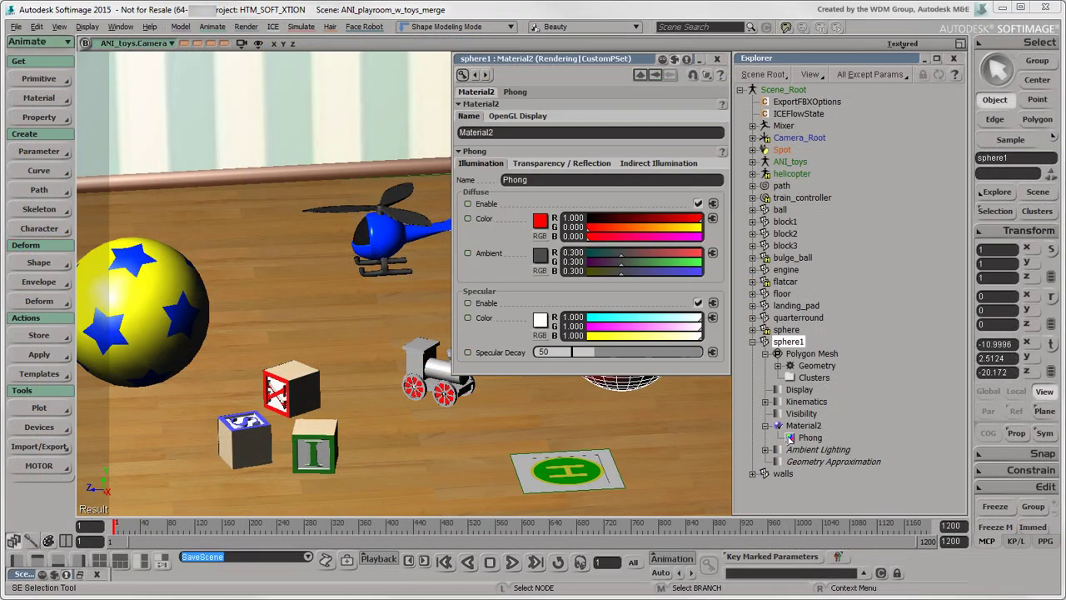
click(788, 439)
key(7)
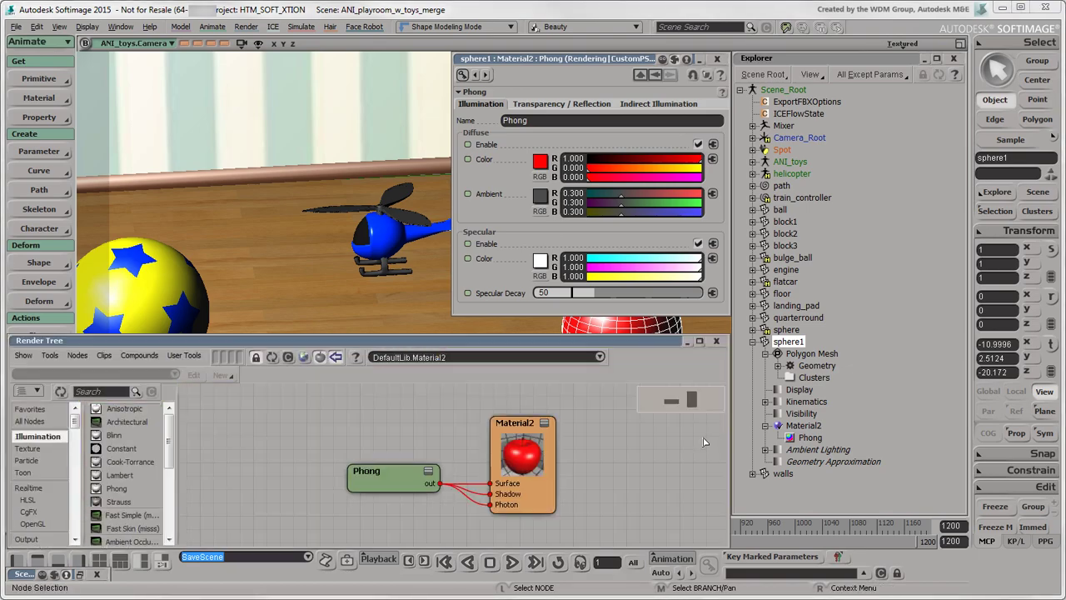
drag(404, 485, 366, 482)
drag(523, 497, 505, 498)
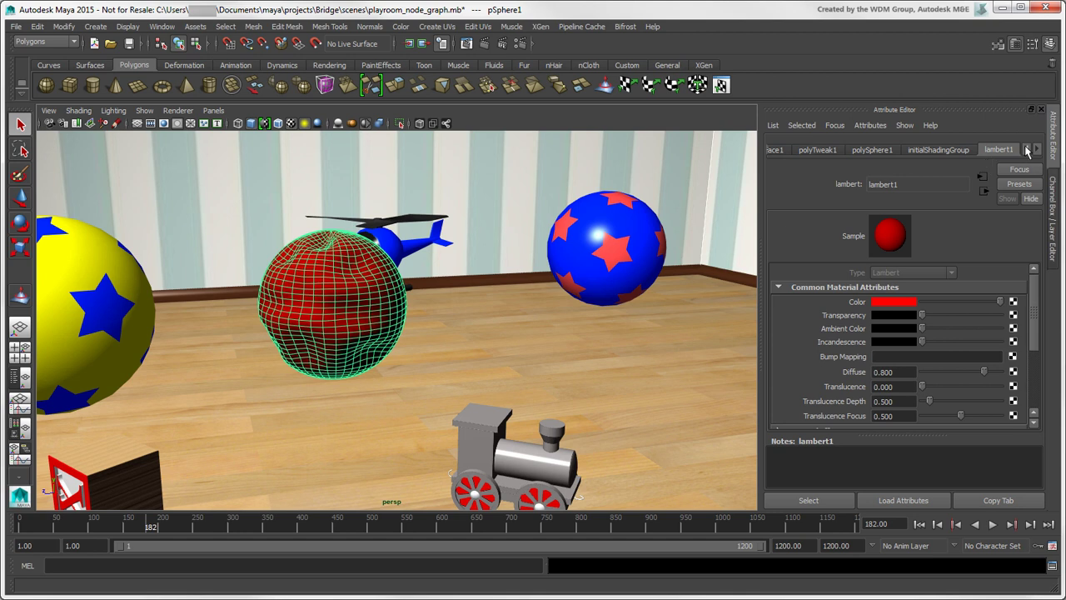
Show pSphere1's transform attributes and turn on NURBS Curves in the viewport's Show menu.
click(1028, 149)
click(1028, 149)
click(1027, 149)
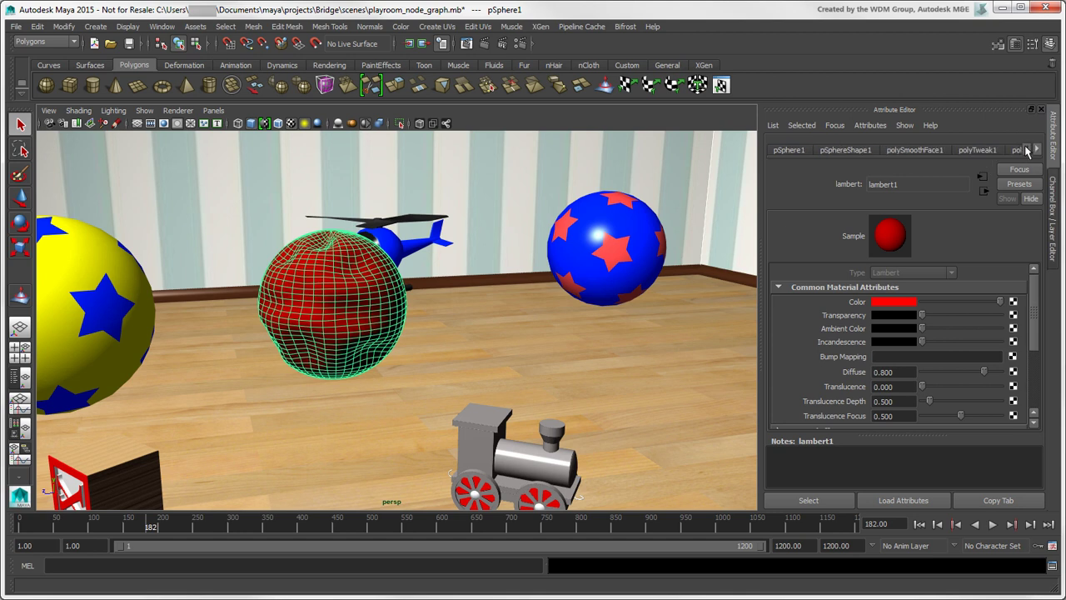
click(784, 150)
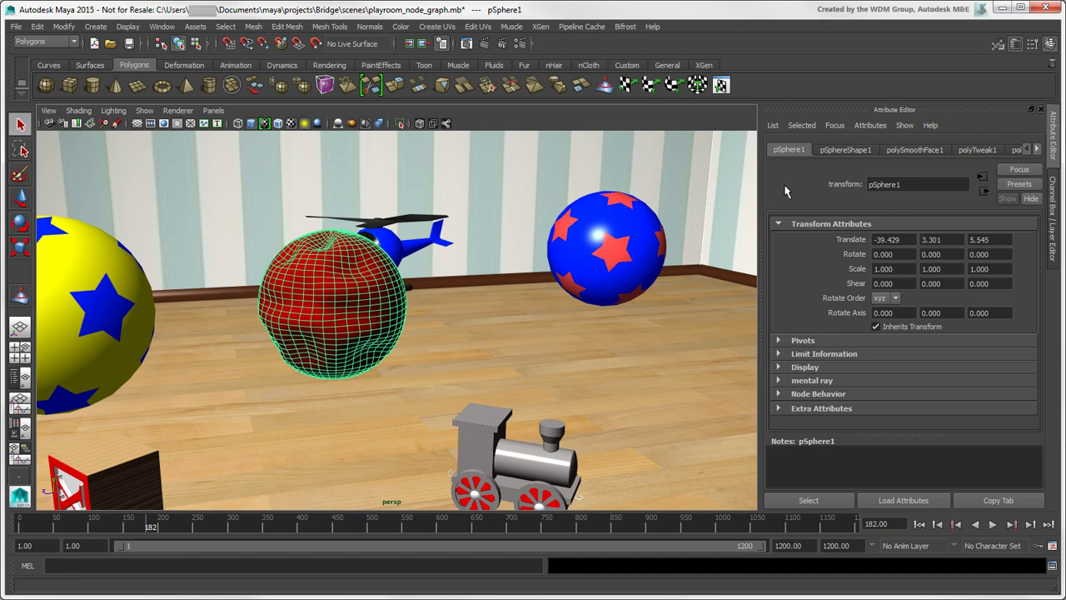
click(145, 111)
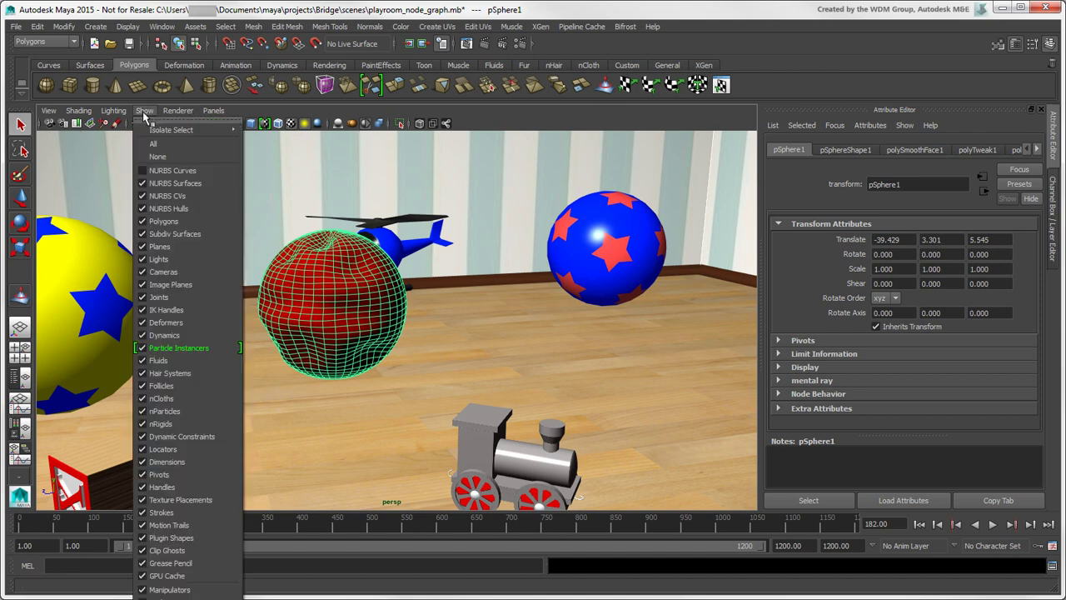
click(146, 171)
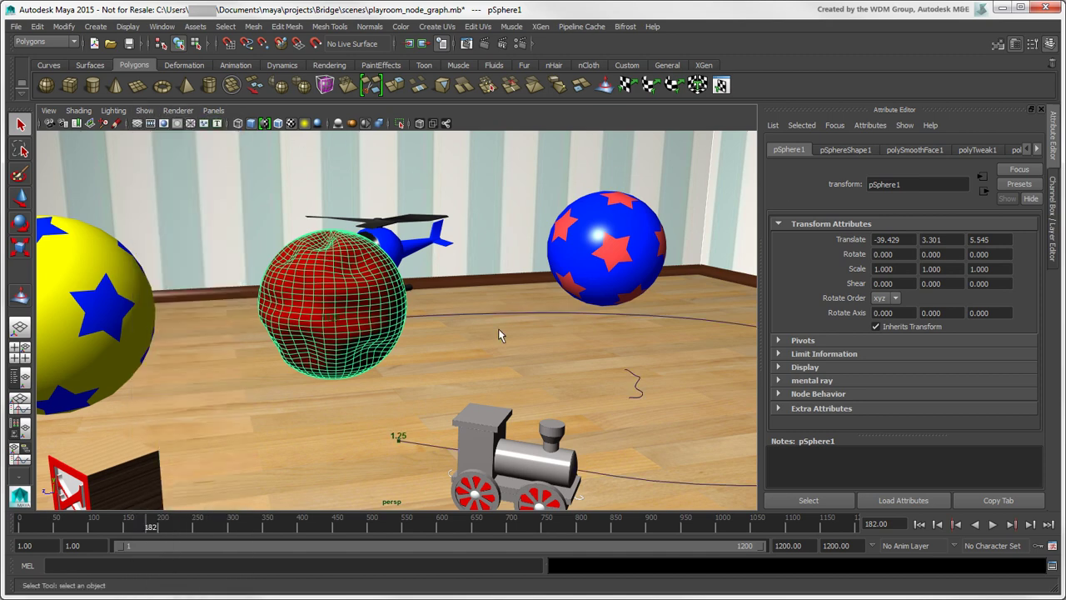
Revolve curve1 with the Surfaces shelf's Revolve tool into revolvedSurface1, a 360°, 8-section red ring.
click(641, 391)
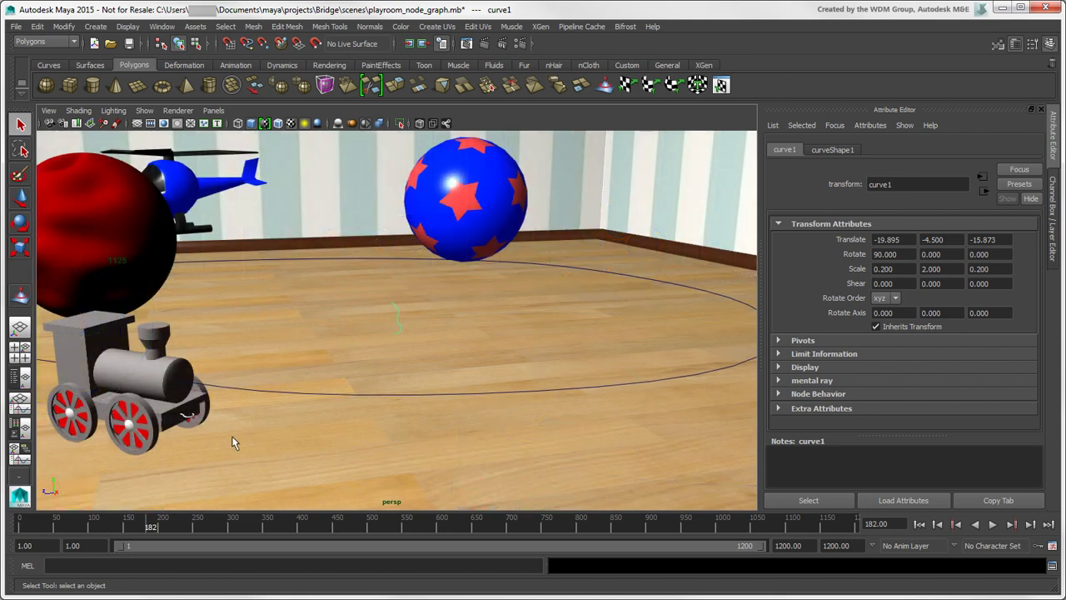
click(88, 65)
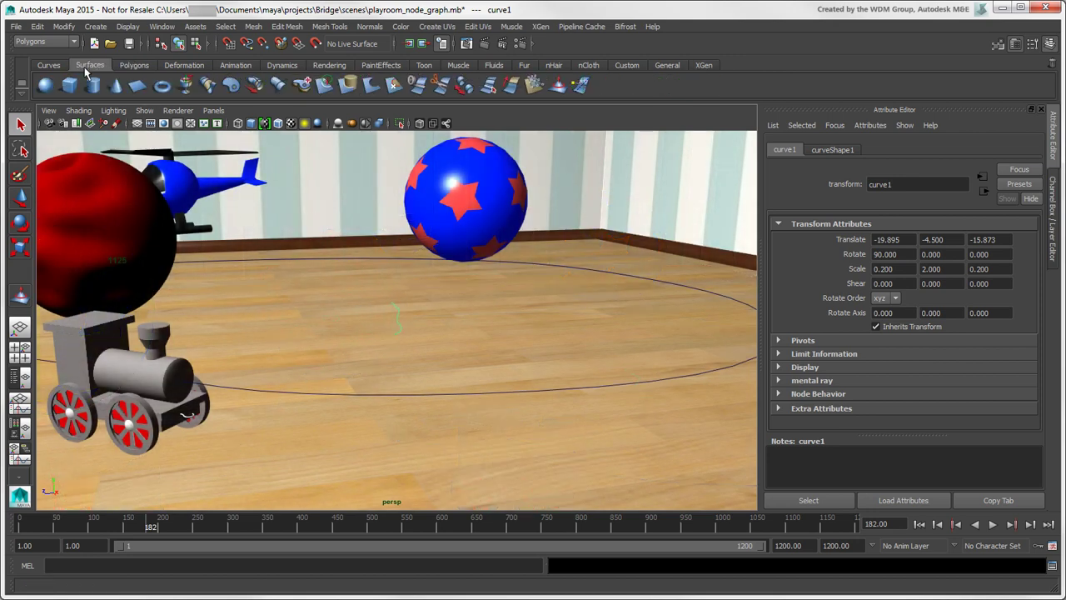
click(185, 86)
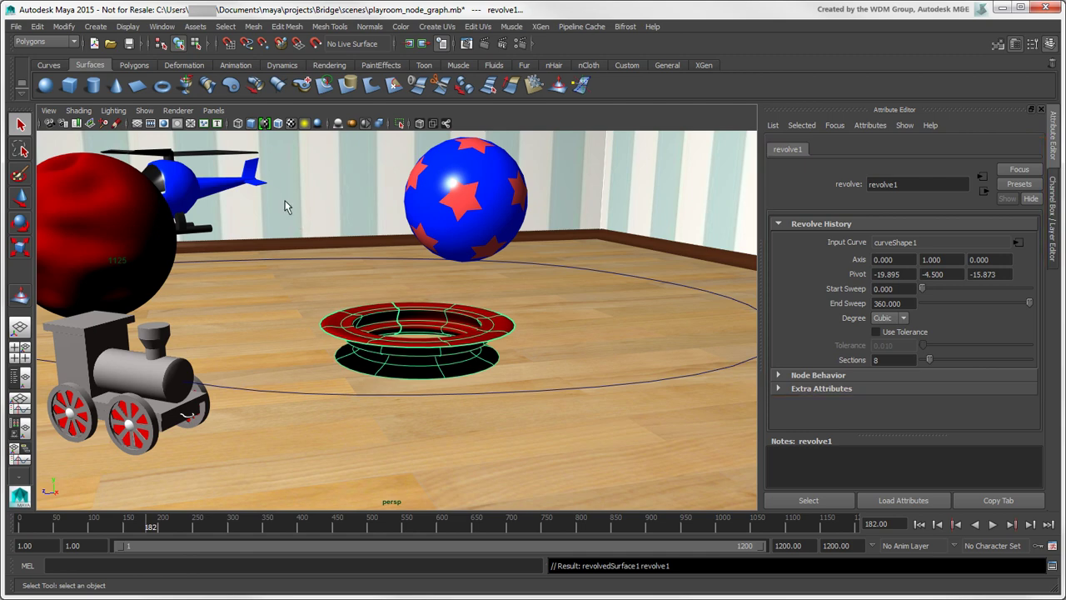
click(162, 25)
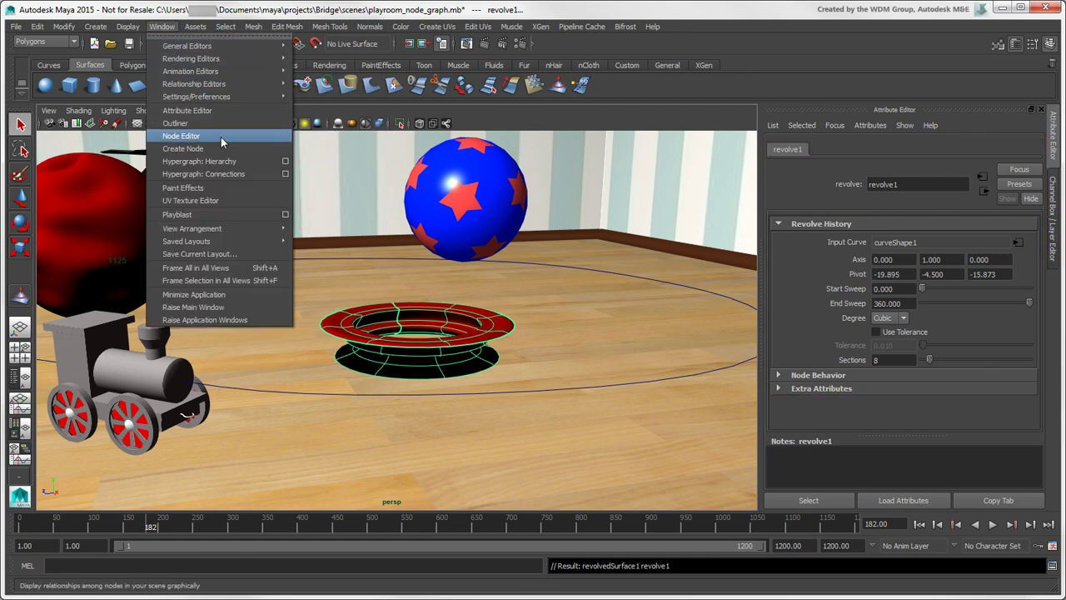
click(222, 138)
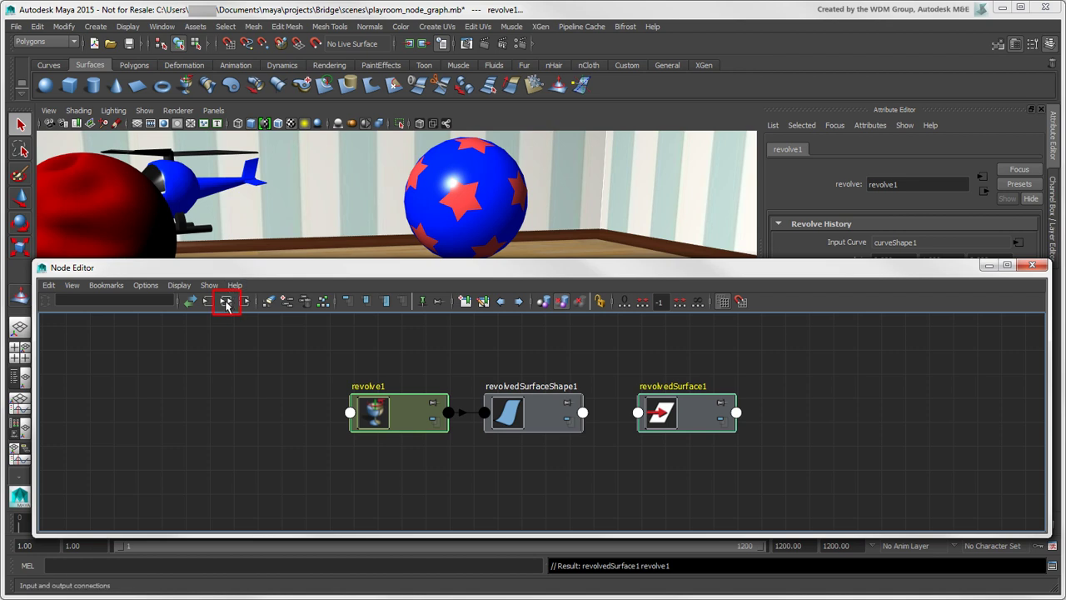
click(225, 304)
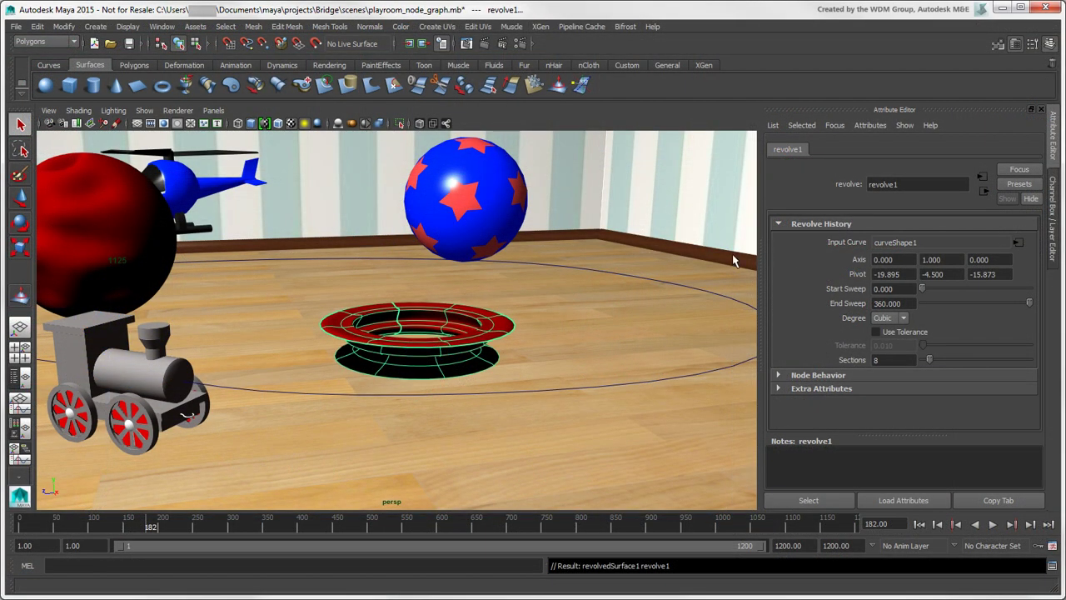
click(510, 330)
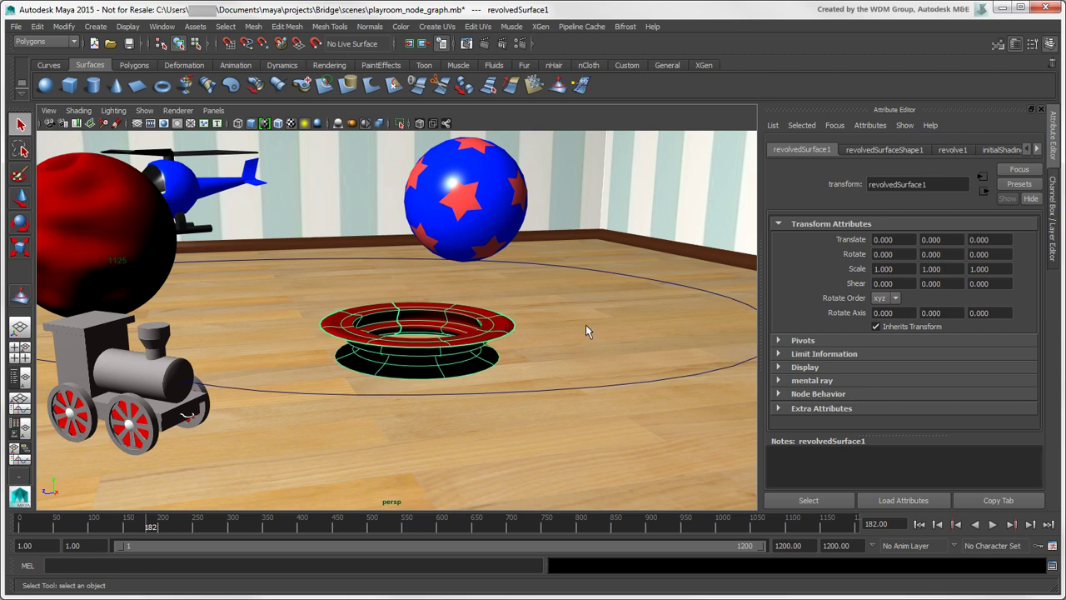
Select curve1 from the scene hierarchy in the Outliner.
click(1053, 233)
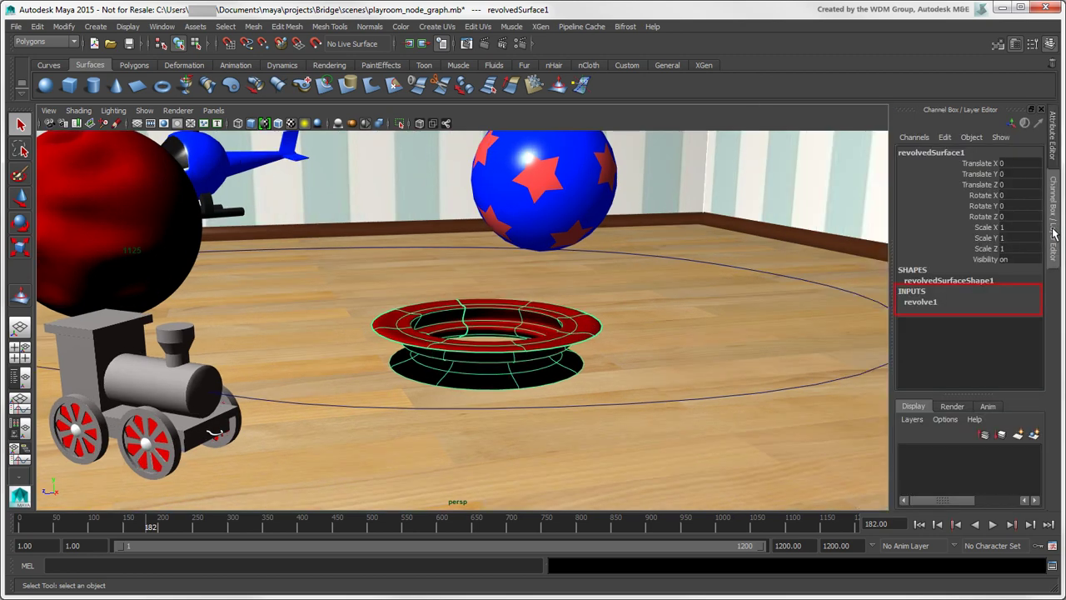
key(shift+o)
click(86, 486)
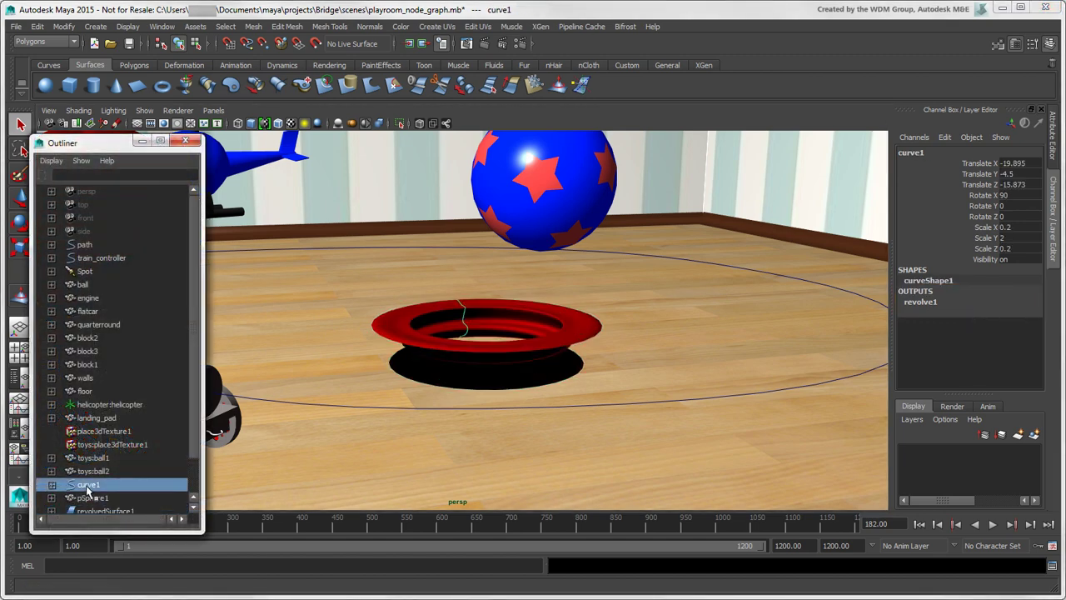
click(186, 140)
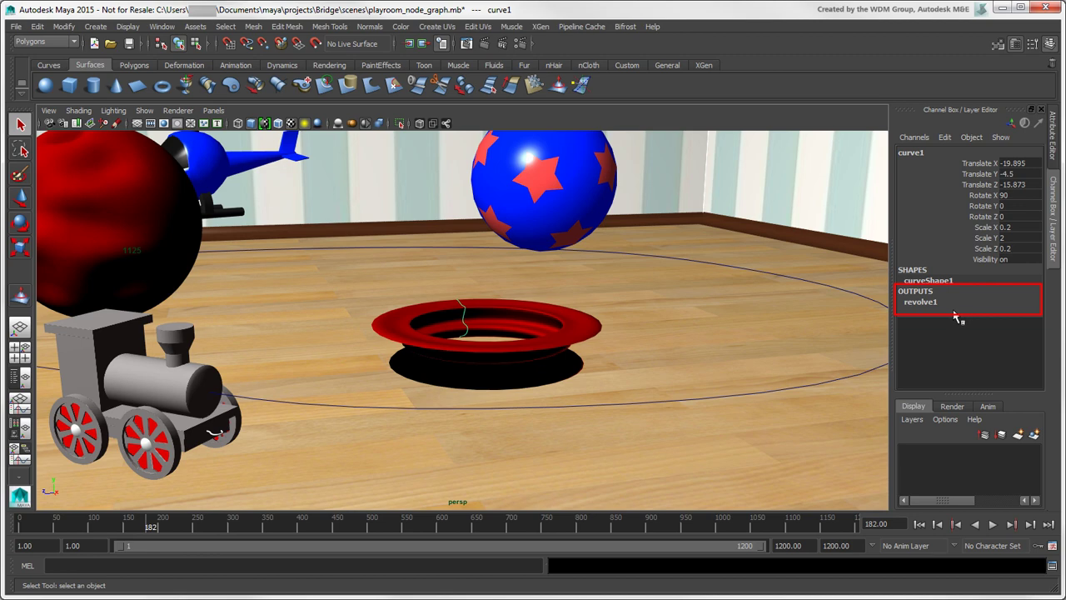
Set curve1's Transform Rotate X to 55 in the Attribute Editor and check the Construction History toggle.
scroll(711, 359, up, 2)
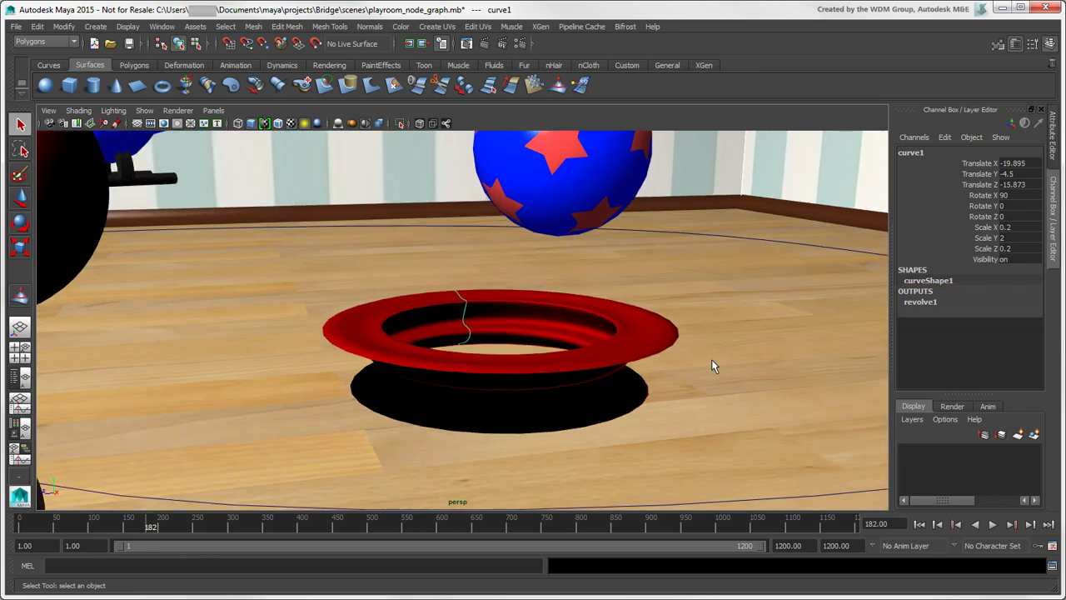
click(1052, 138)
double_click(885, 254)
text(55)
key(Return)
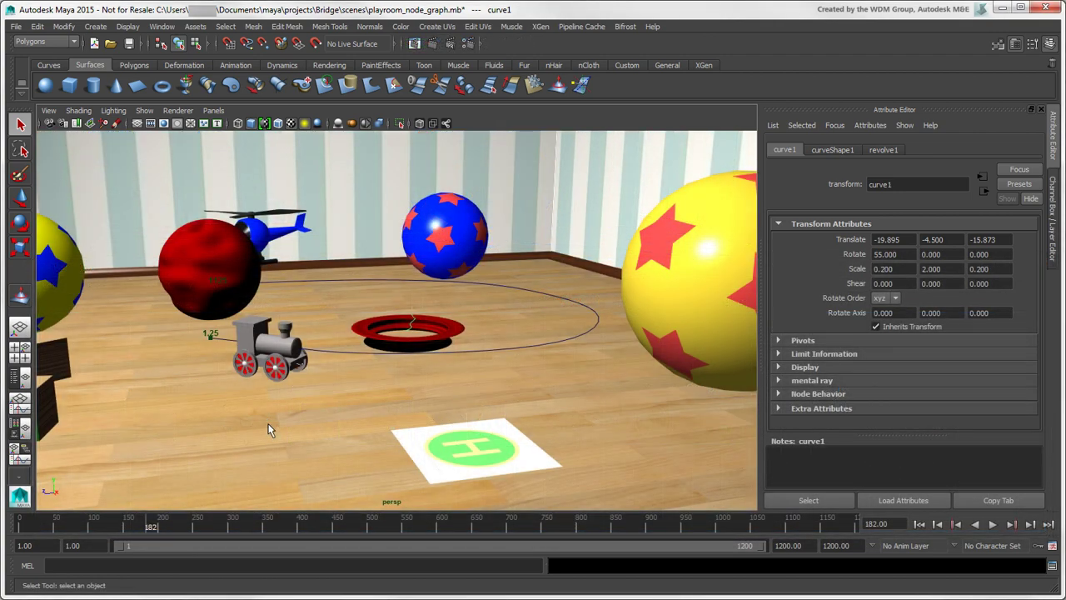
click(397, 44)
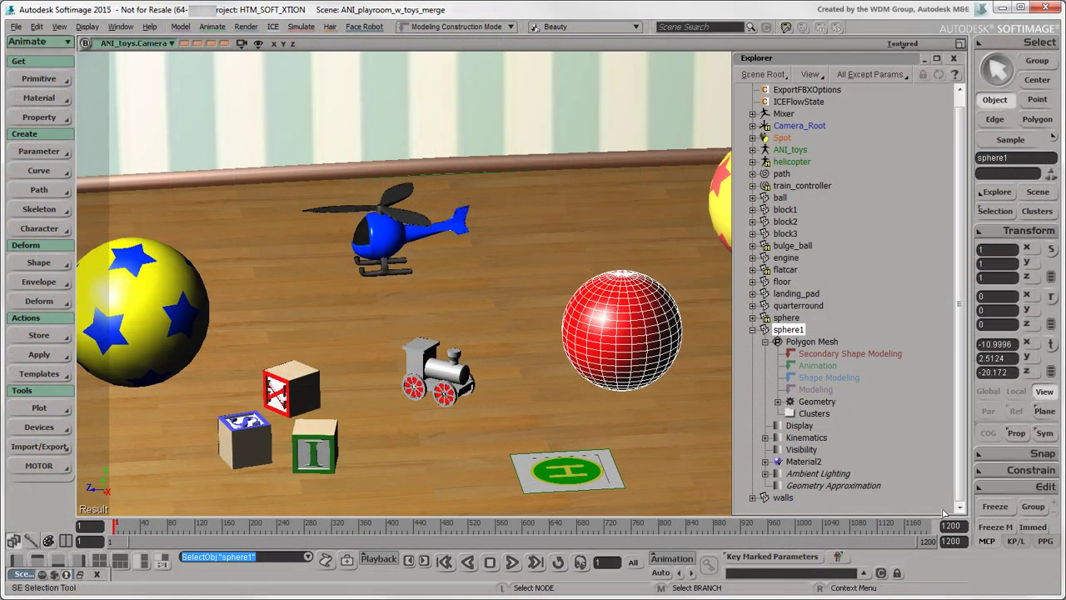
Pinch sphere1 into an hourglass with a -0.566 amplitude Bulge, then Freeze bulge_ball's stack.
click(30, 302)
click(108, 384)
drag(381, 163, 314, 170)
drag(363, 296, 311, 297)
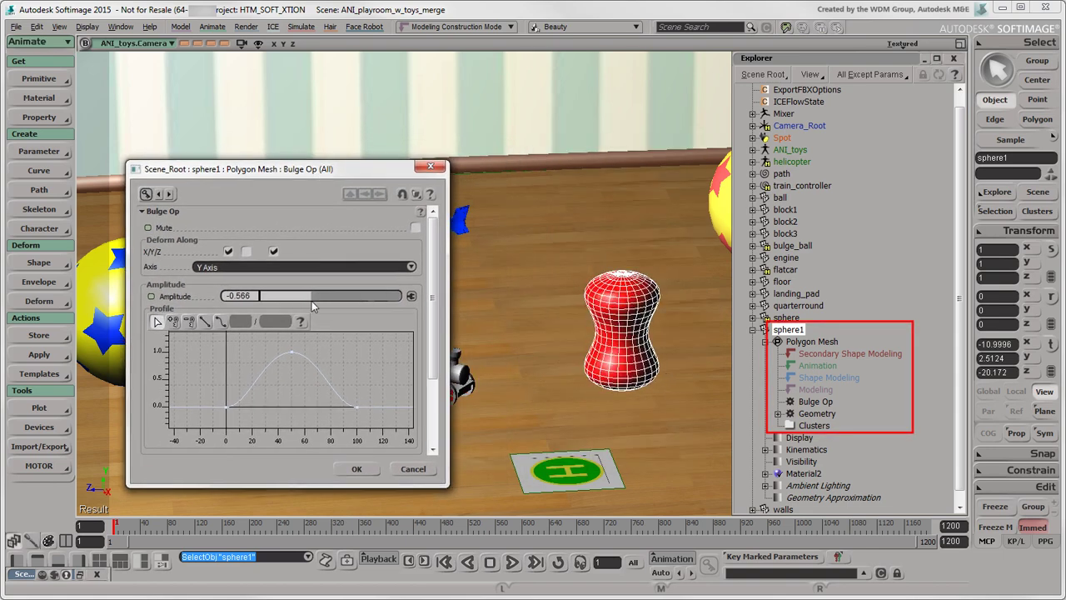
click(355, 470)
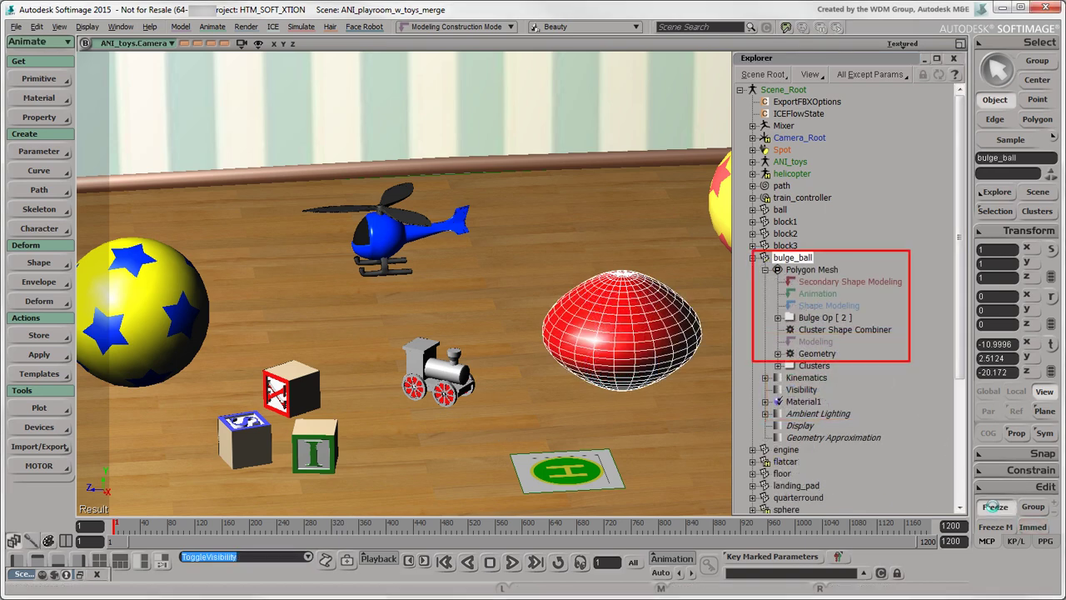
click(994, 507)
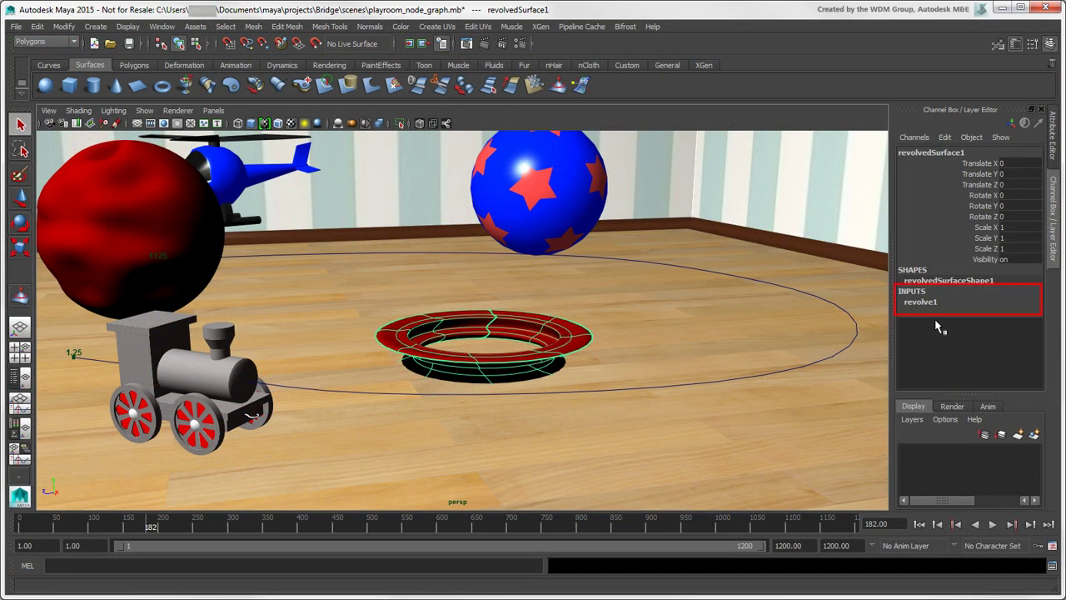
Delete the ring's construction history with Edit > Delete by Type > History, removing revolve1.
click(38, 27)
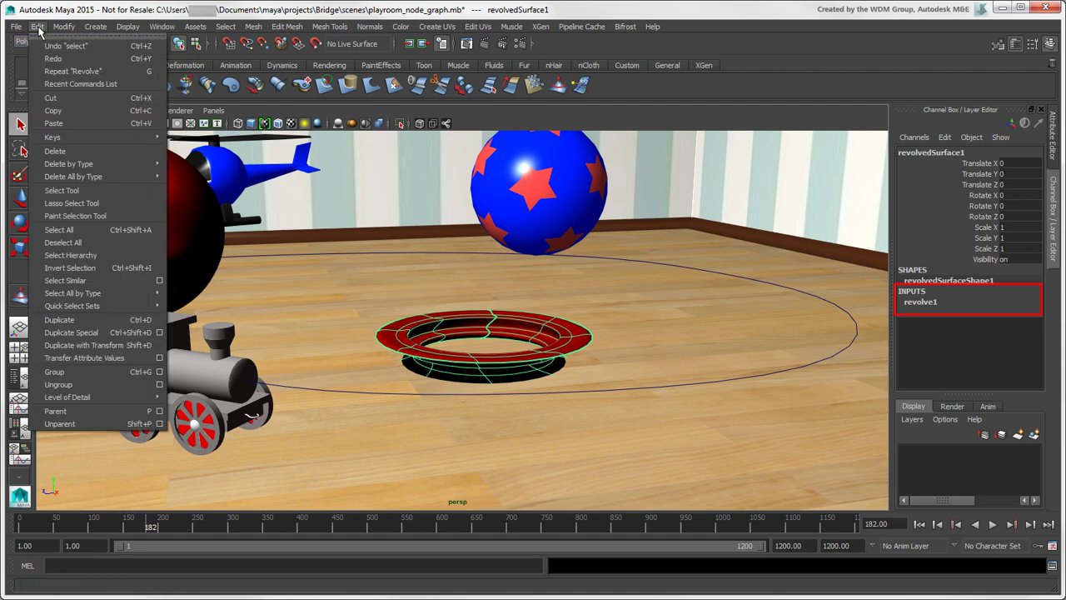
mouse_move(114, 166)
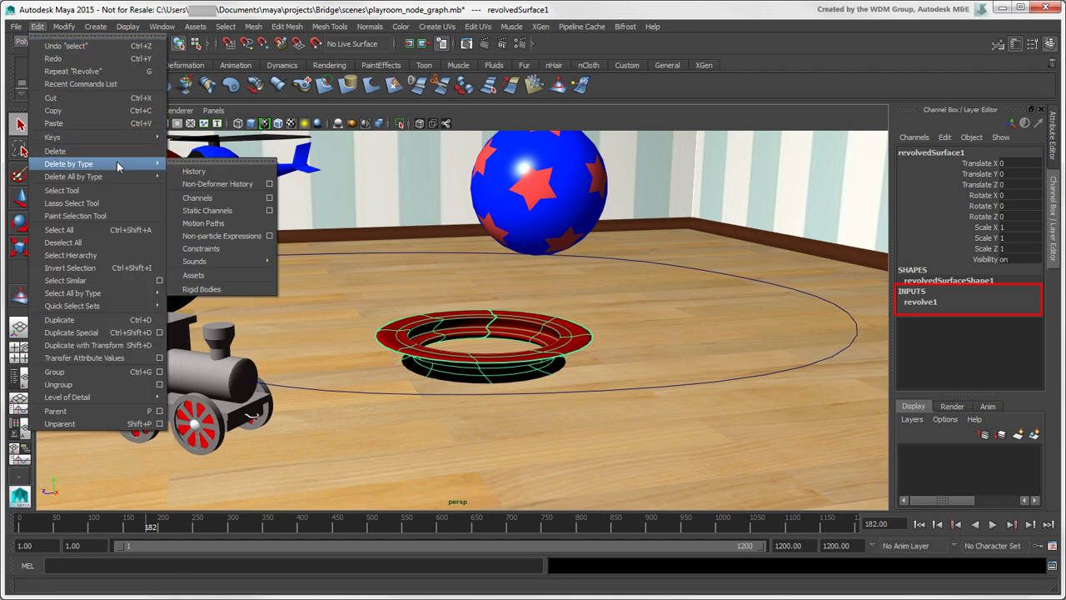
click(230, 172)
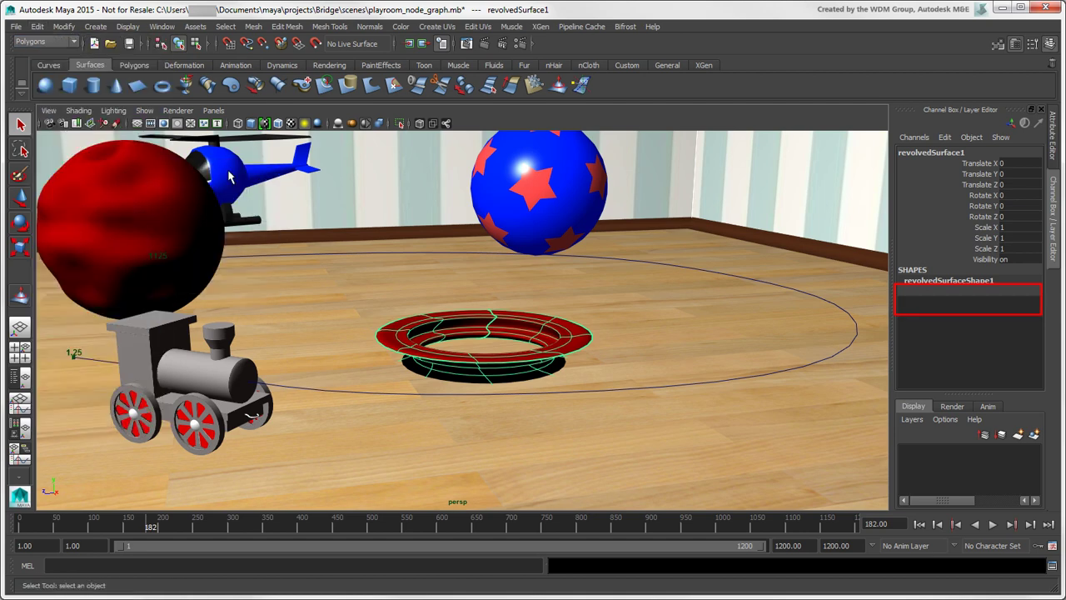
Open the option box for Edit > Delete by Type > Non-Deformer History.
click(38, 27)
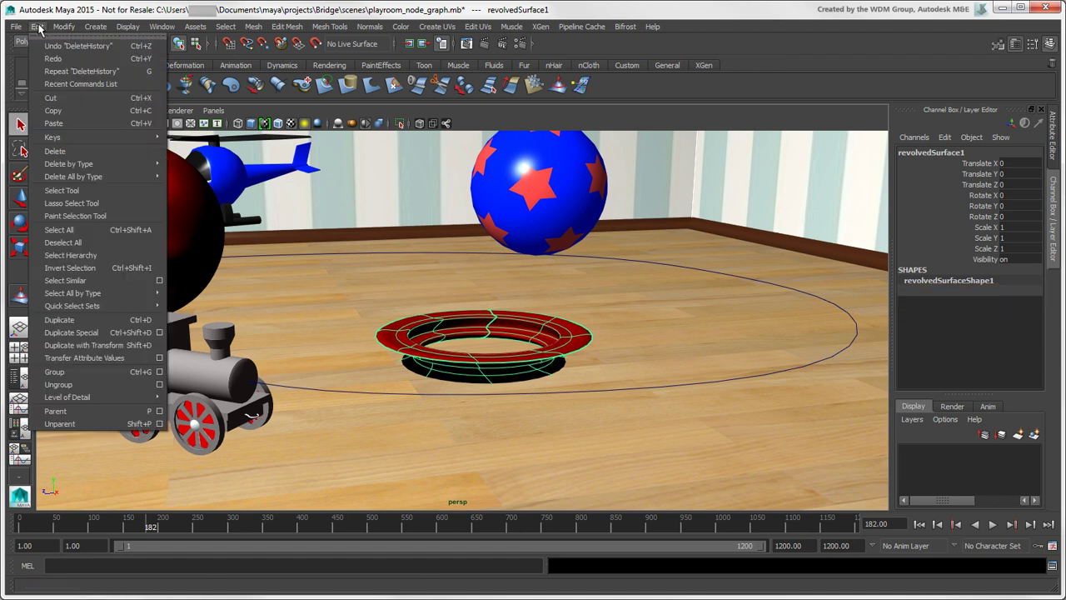
mouse_move(100, 163)
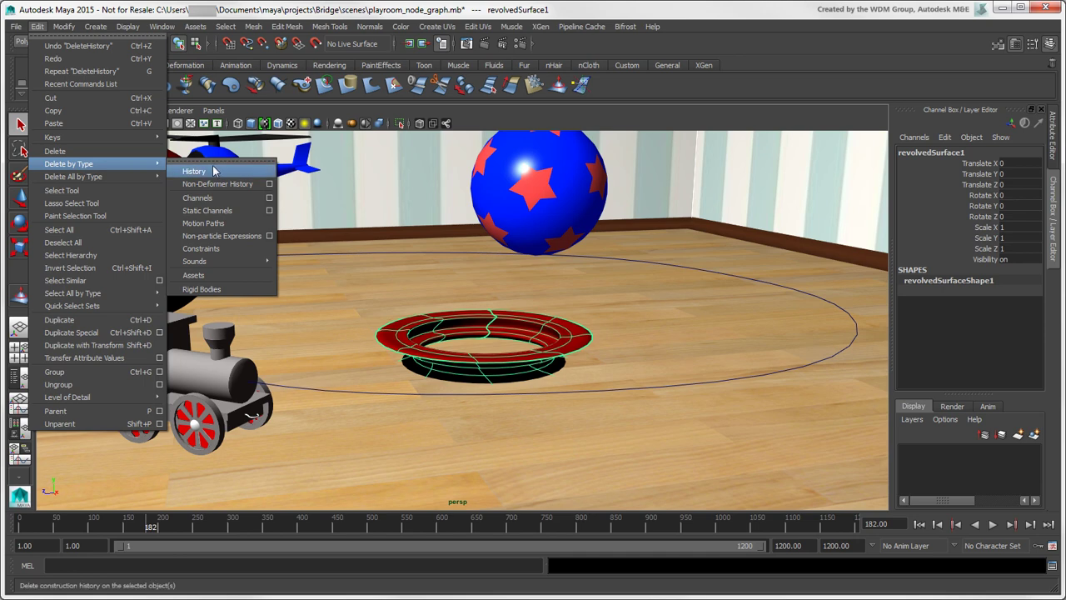
click(269, 184)
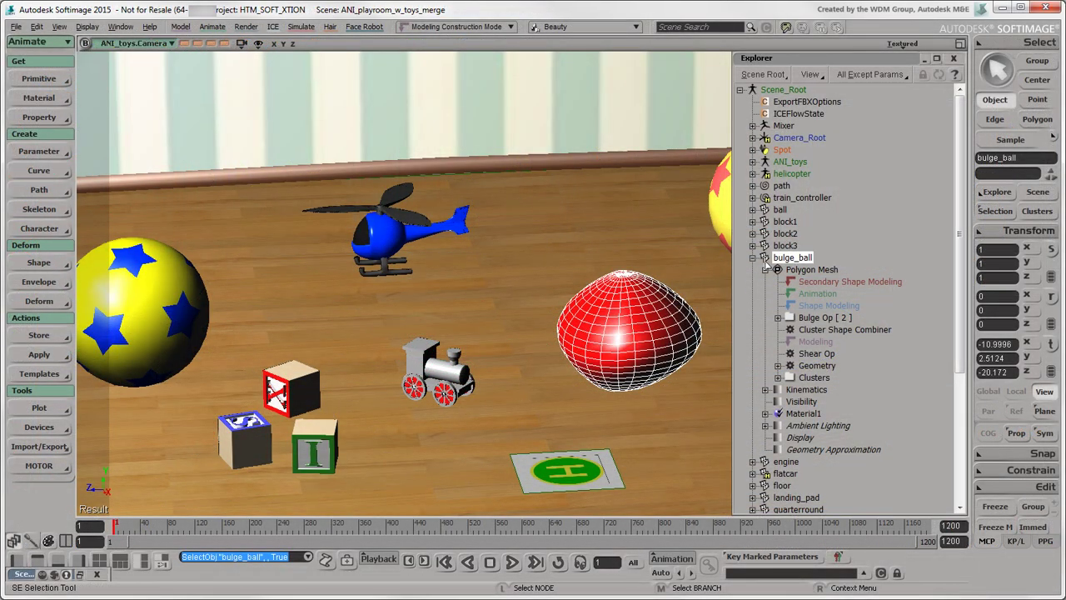
Apply Freeze M to bulge_ball so its Shear Op leaves the stack.
click(793, 258)
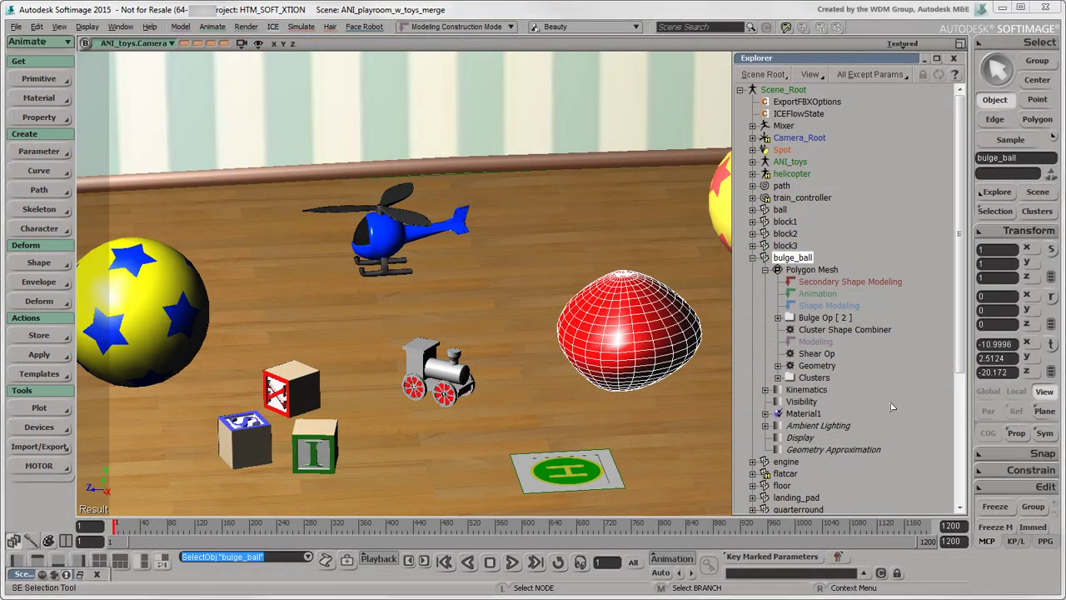
click(997, 528)
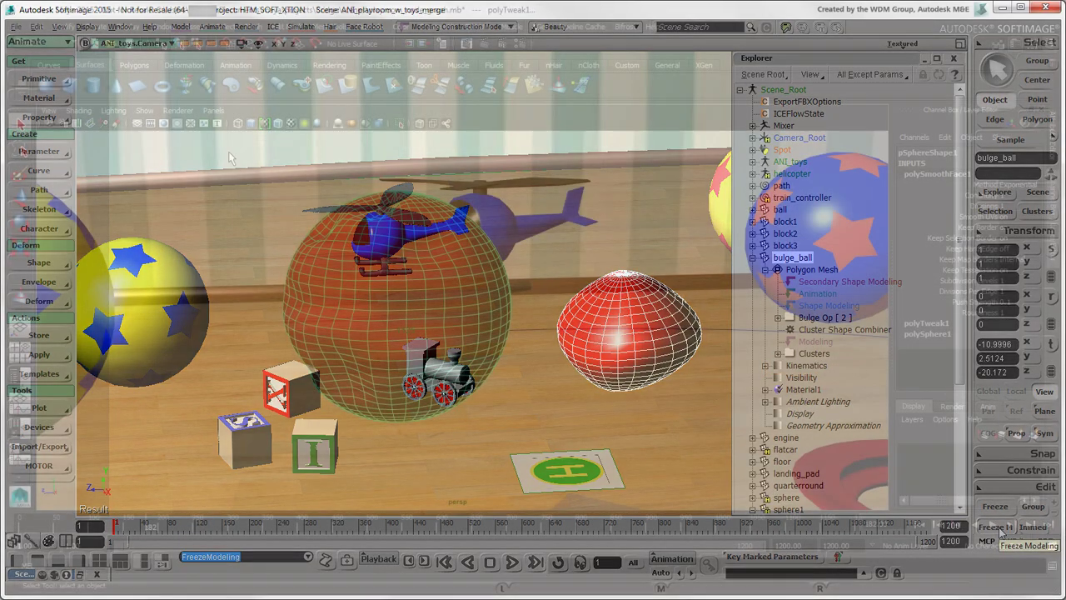
click(162, 26)
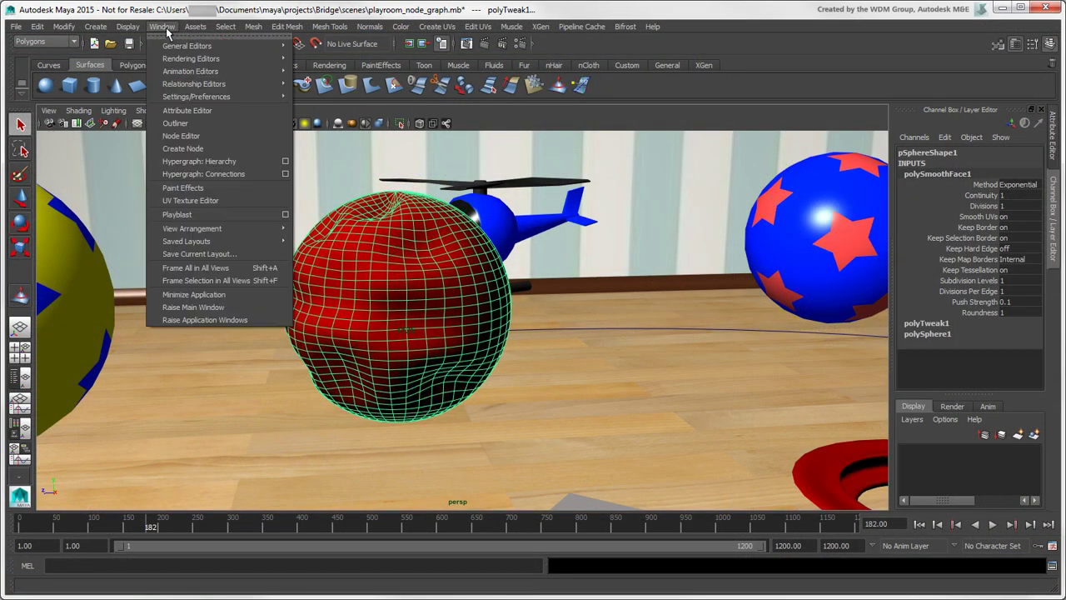
Graph the sphere's input/output nodes in the Node Editor, showing all attributes, and enlarge the window.
click(221, 137)
click(225, 302)
drag(104, 342, 798, 497)
click(386, 302)
drag(496, 261, 480, 85)
drag(254, 188, 177, 219)
Break polySphere1→polyTweak1 and connect polySphere1 into polySmoothFace1's Input Polymesh.
right_drag(277, 272, 277, 242)
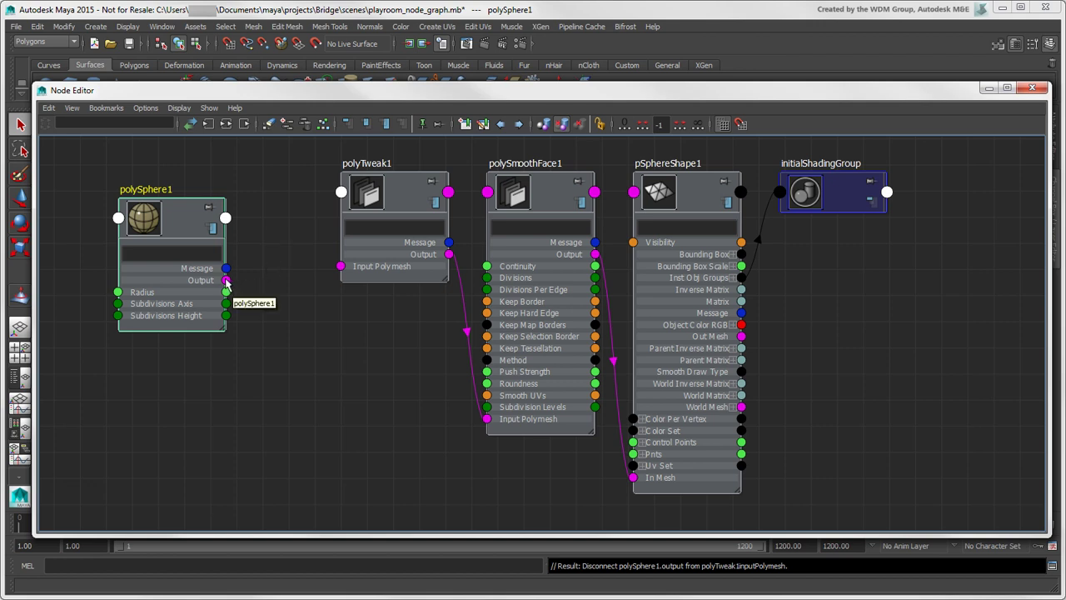
drag(225, 280, 487, 418)
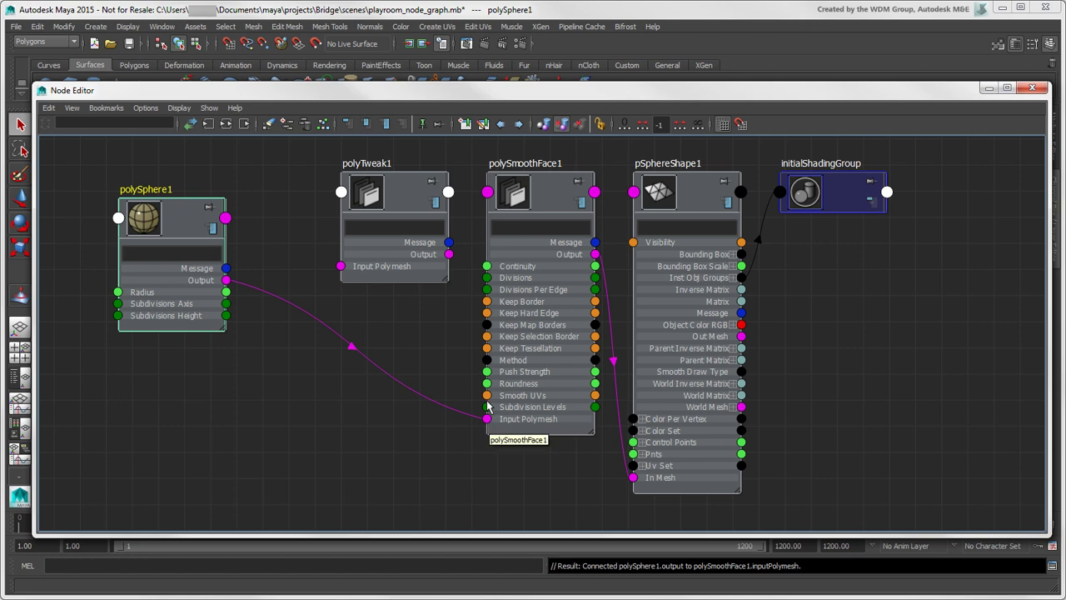
drag(401, 196, 351, 451)
drag(542, 201, 334, 190)
Rewire polySmoothFace1 into polyTweak1, and polyTweak1 into pSphereShape1's In Mesh, then close the editor.
drag(347, 443, 526, 204)
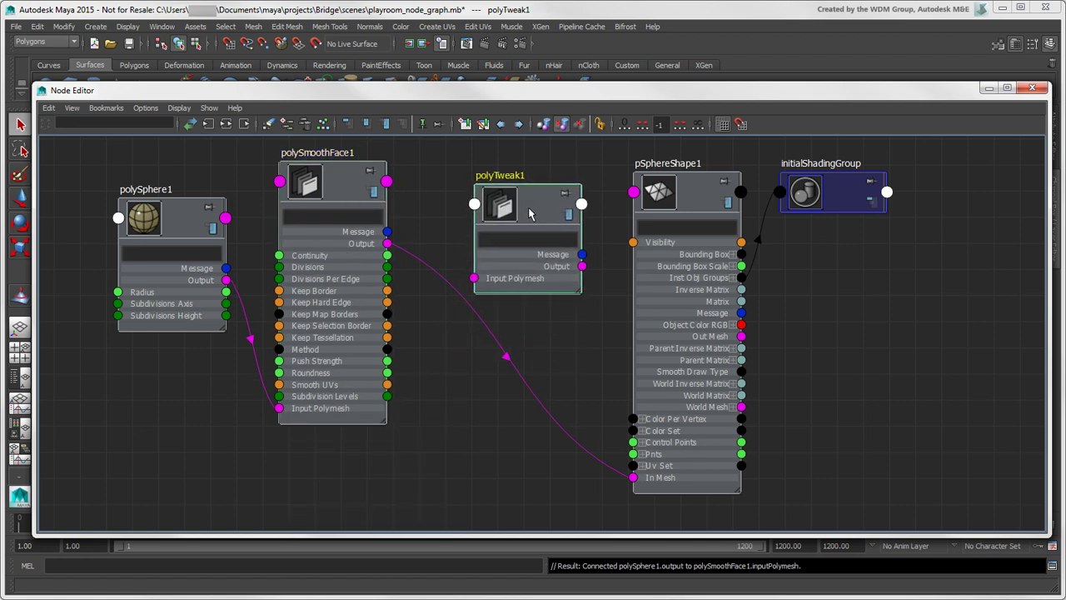
right_drag(508, 359, 510, 327)
drag(388, 243, 474, 278)
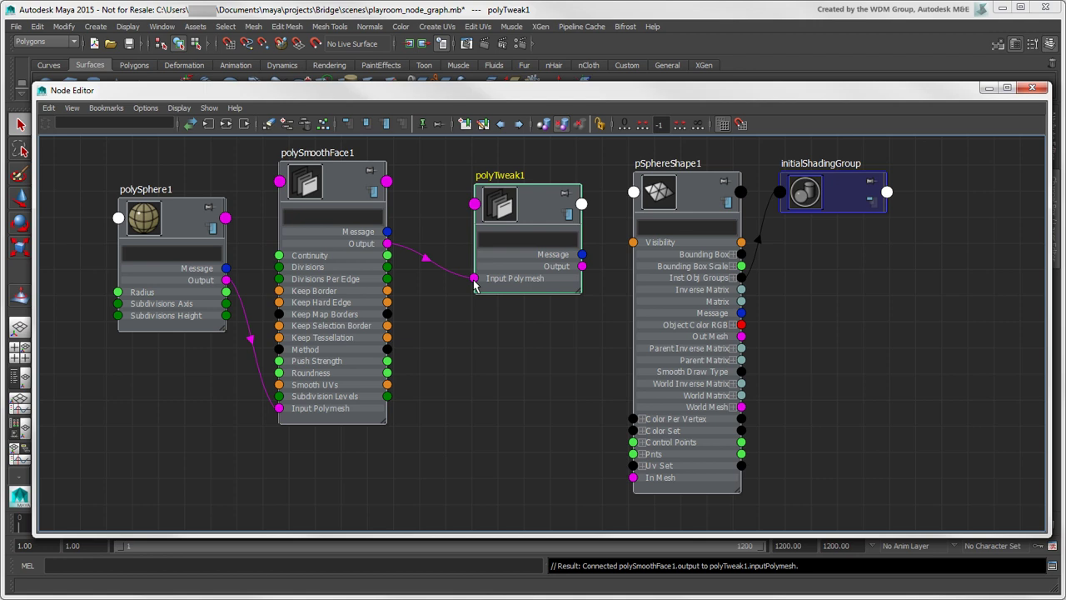
drag(581, 266, 632, 484)
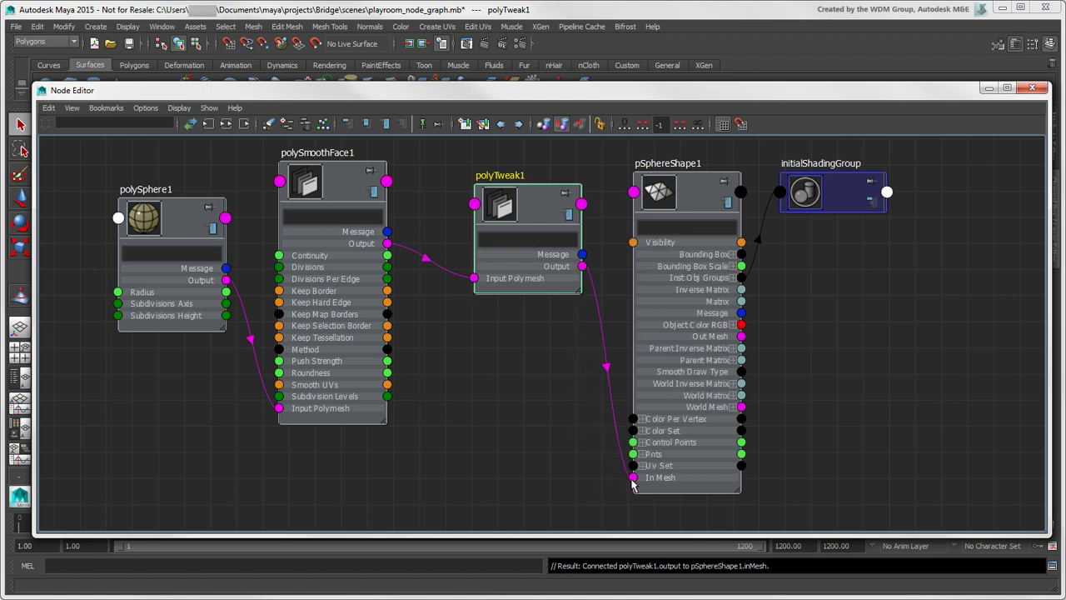
click(1032, 87)
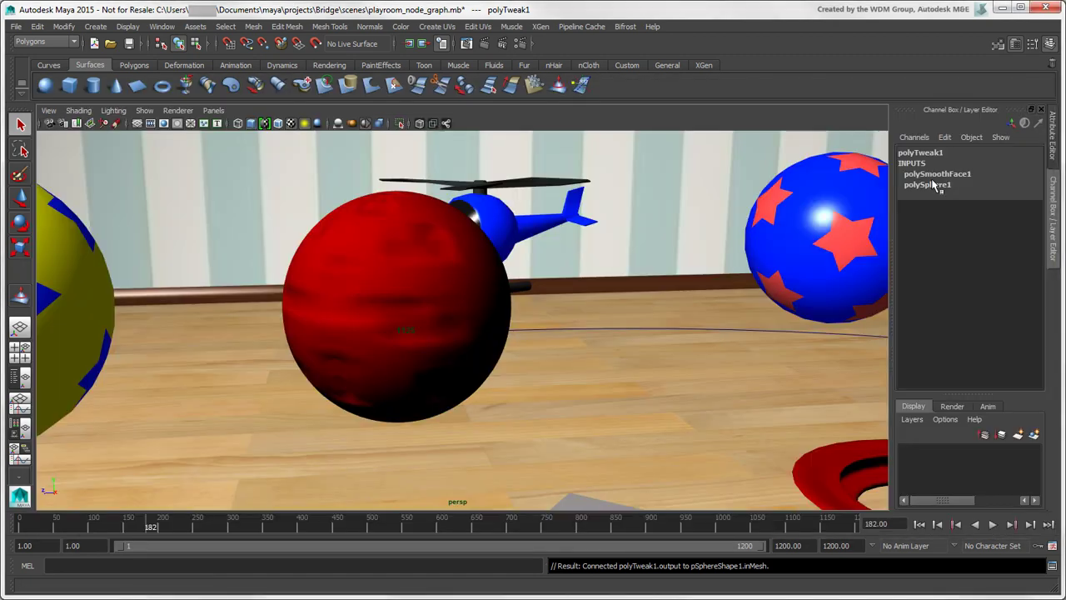
Select the red sphere and zoom to inspect it; inputs read polyTweak1, polySmoothFace1, polySphere1.
click(450, 353)
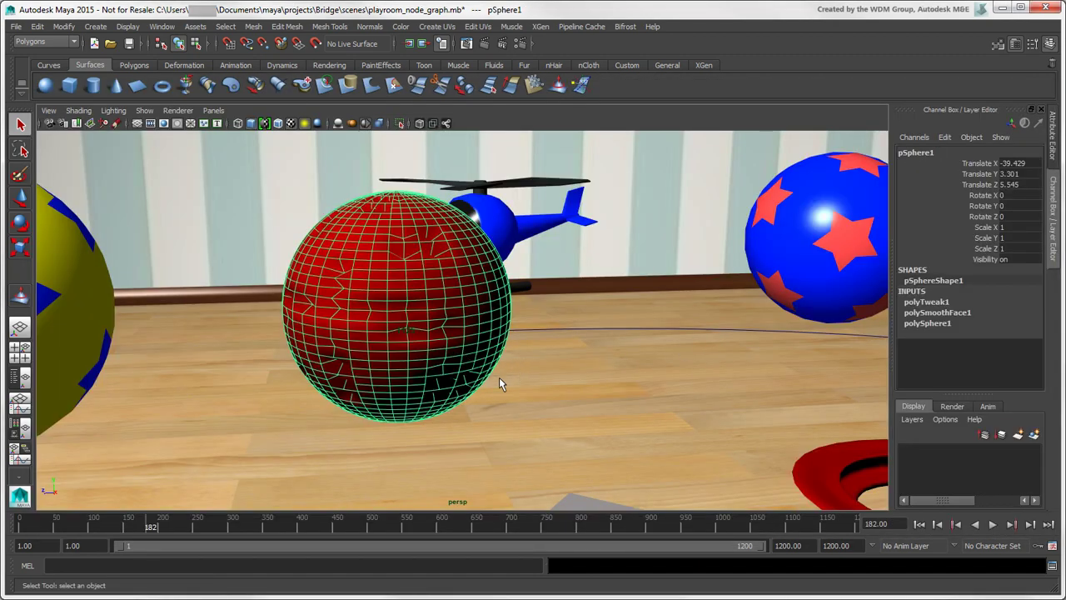
scroll(499, 383, up, 2)
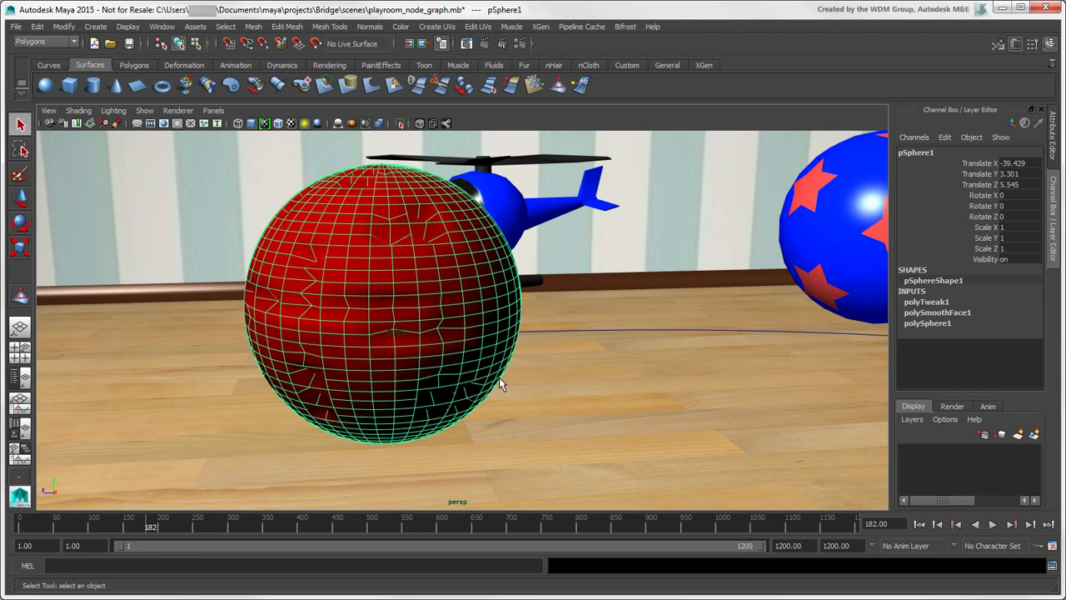
scroll(499, 383, down, 2)
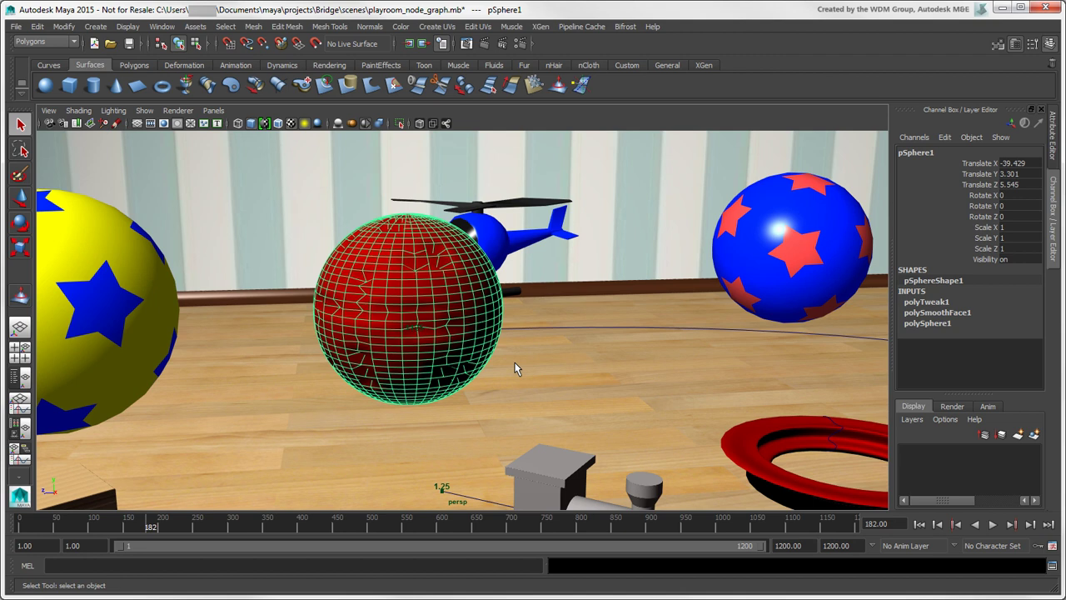